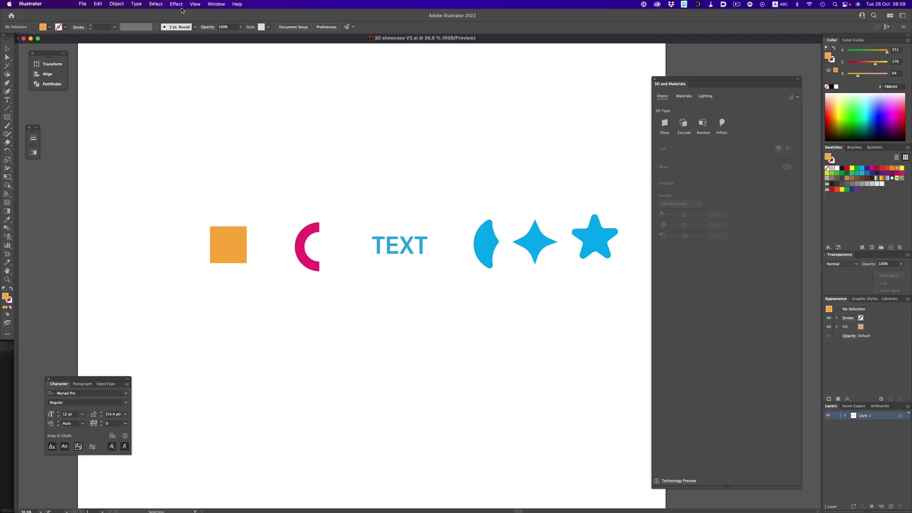
# Browse the classic 3D options in the Effect menu without applying any
pyautogui.click(177, 4)
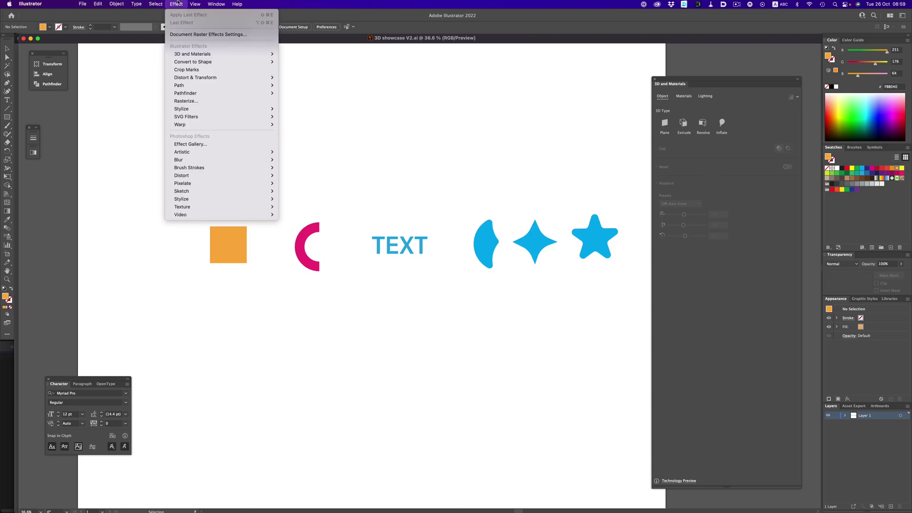
pyautogui.moveTo(238, 53)
pyautogui.moveTo(307, 94)
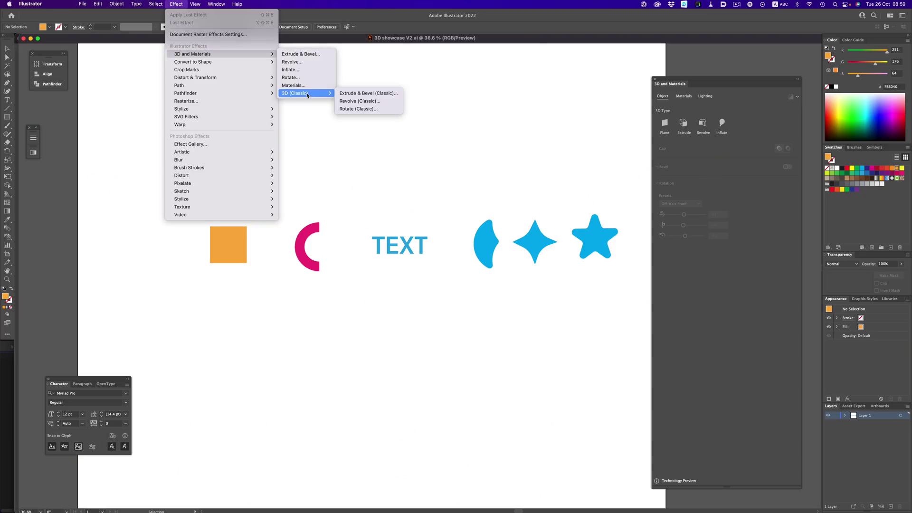
pyautogui.press('Right')
pyautogui.press('Down')
pyautogui.press('Down')
pyautogui.press('Up')
pyautogui.press('Down')
pyautogui.press('Up')
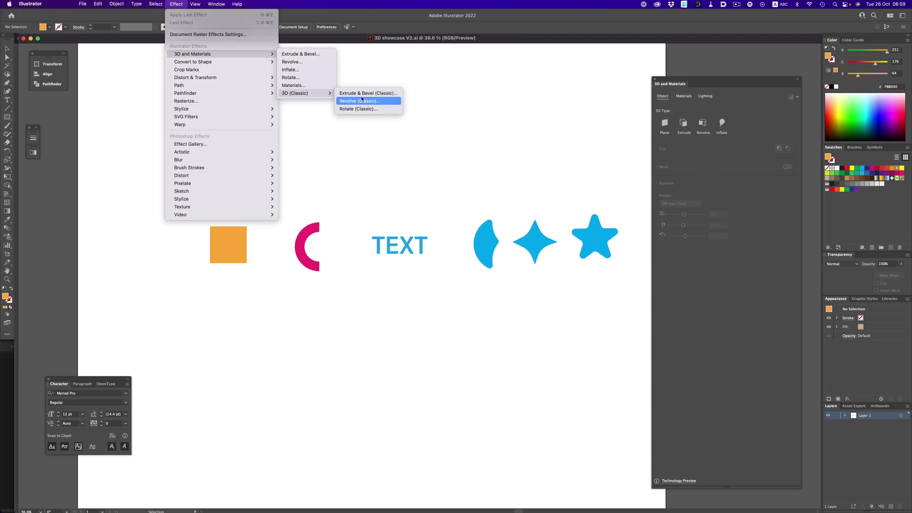
pyautogui.press('Up')
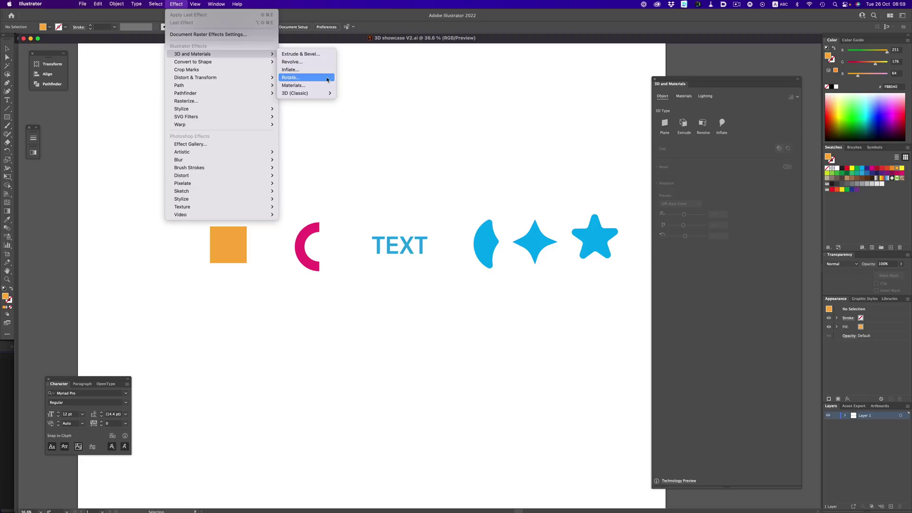
pyautogui.click(397, 92)
# Extrude the orange square and revolve the magenta C into a 3D spool
pyautogui.click(227, 244)
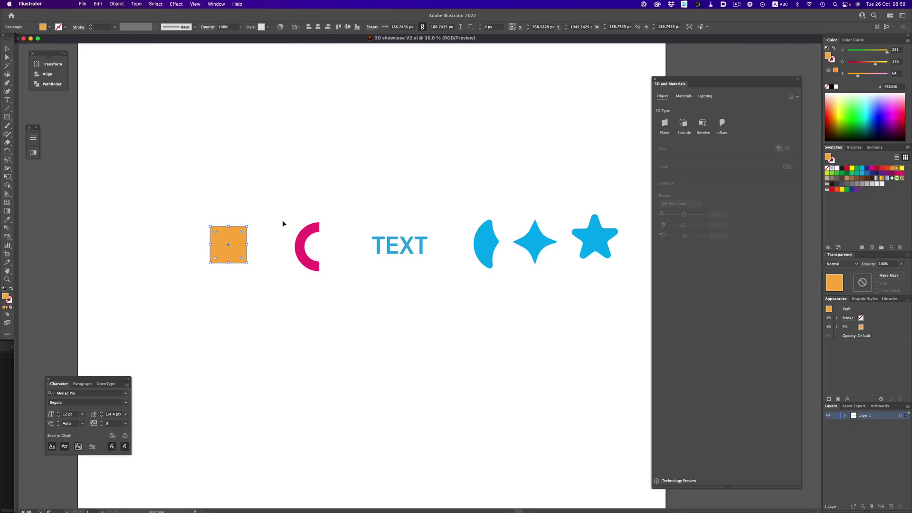
pyautogui.click(683, 123)
pyautogui.click(318, 226)
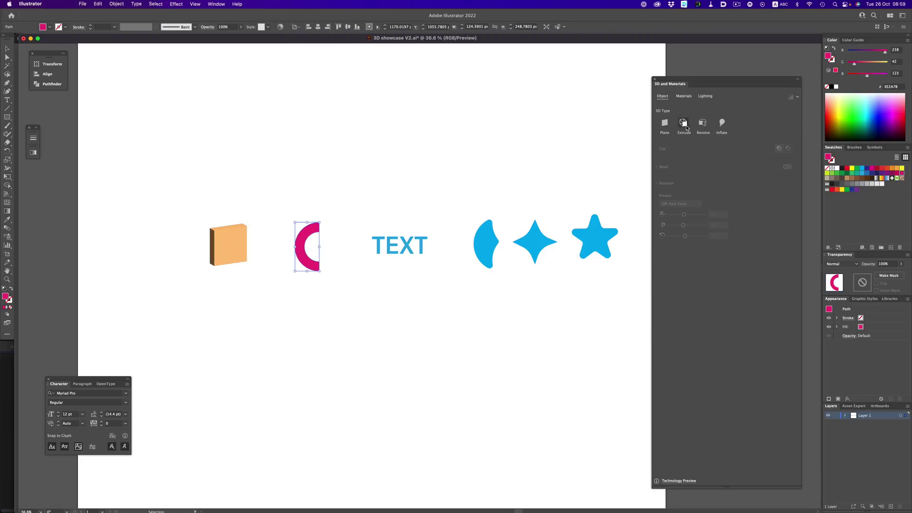
pyautogui.click(703, 123)
# Make TEXT a 3D plane at Isometric Top and inflate the three blue shapes
pyautogui.click(383, 247)
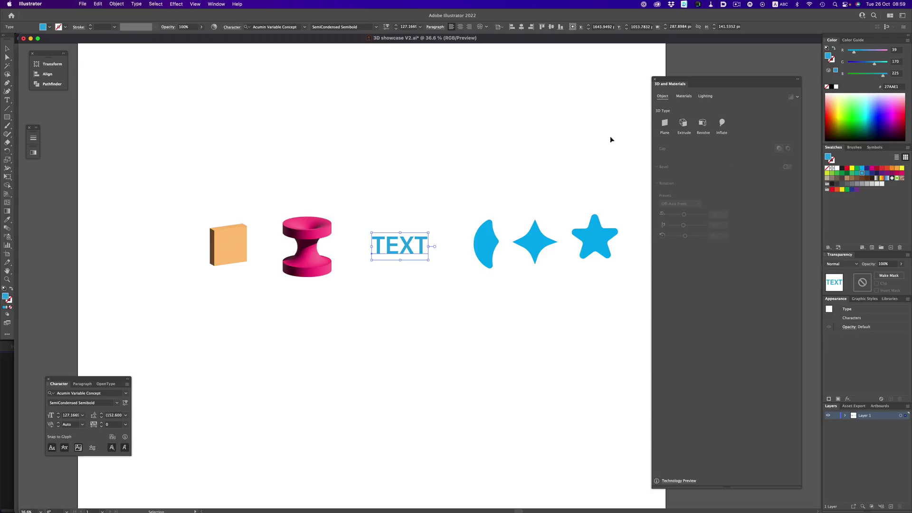
pyautogui.click(664, 123)
pyautogui.click(679, 204)
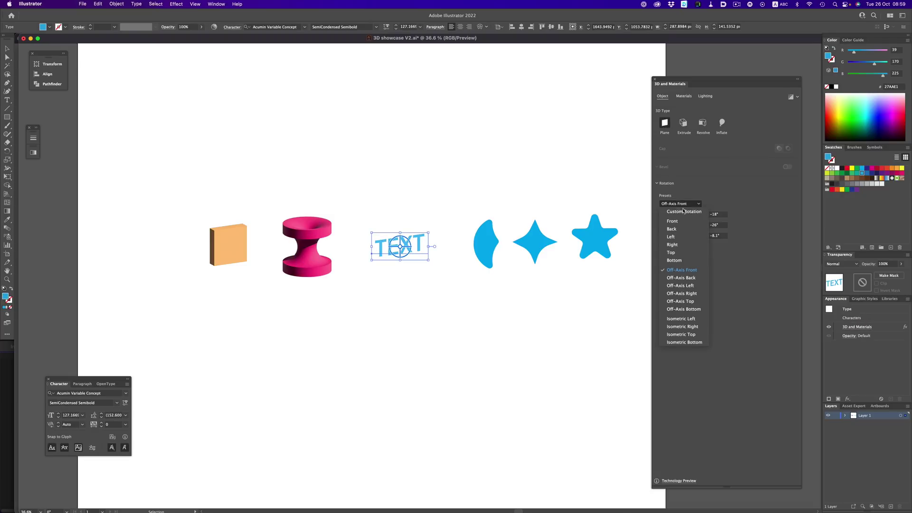
pyautogui.click(692, 334)
pyautogui.moveTo(468, 190); pyautogui.dragTo(615, 269)
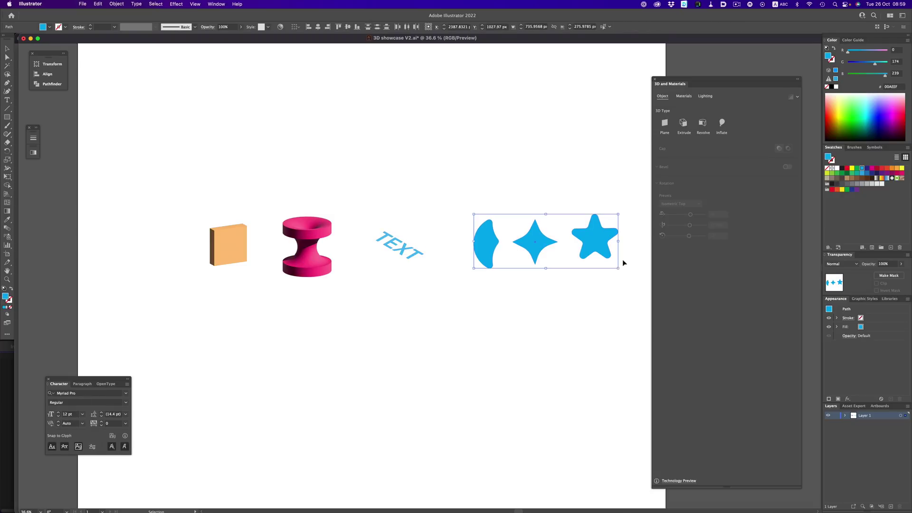
pyautogui.click(720, 126)
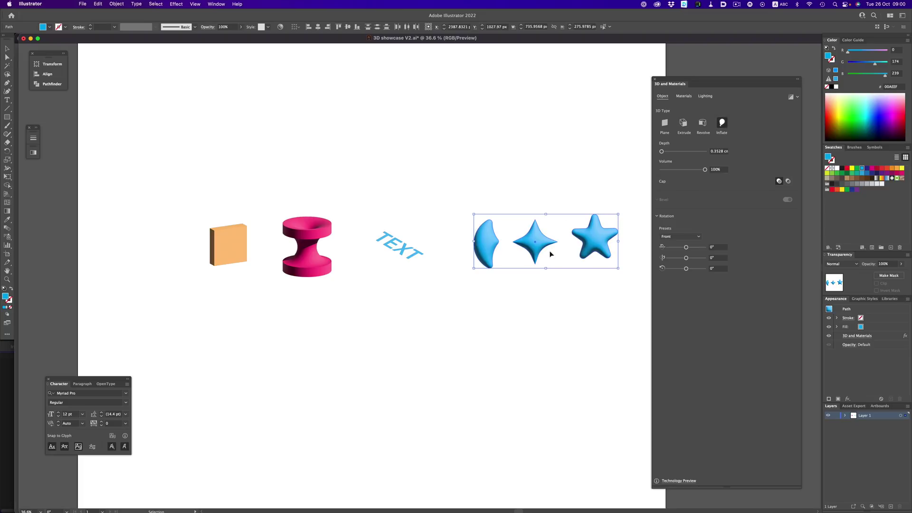
# Cut the pink spool open to a 207° revolve and turn it to a custom angle
pyautogui.click(503, 182)
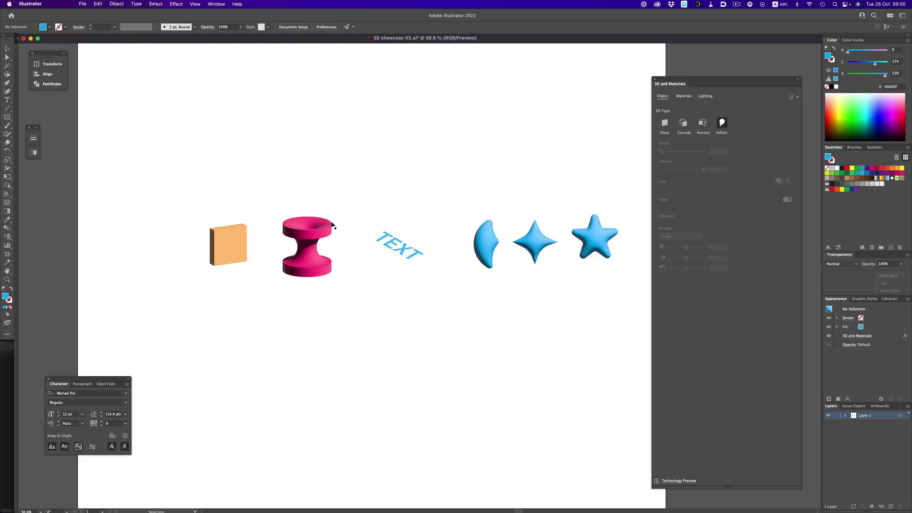
pyautogui.click(319, 231)
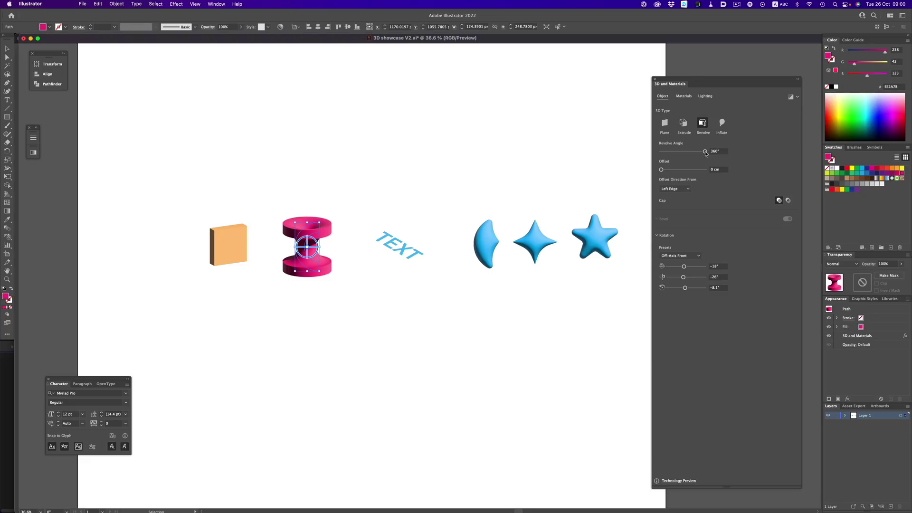
pyautogui.moveTo(703, 152)
pyautogui.mouseDown()
pyautogui.moveTo(678, 152)
pyautogui.moveTo(687, 152)
pyautogui.mouseUp()
pyautogui.moveTo(686, 268)
pyautogui.mouseDown()
pyautogui.moveTo(671, 280)
pyautogui.moveTo(692, 279)
pyautogui.mouseUp()
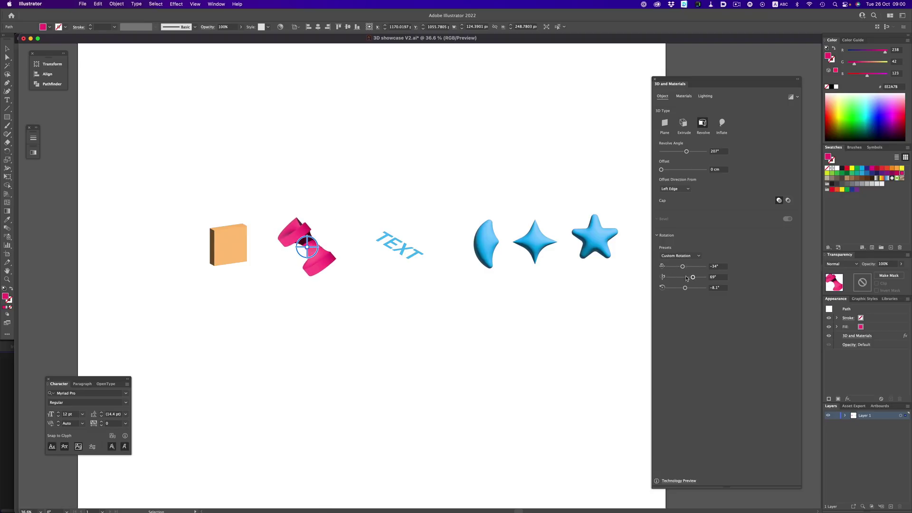
# Give the orange cube bevelled edges, widening the bevel to about 56%
pyautogui.click(224, 245)
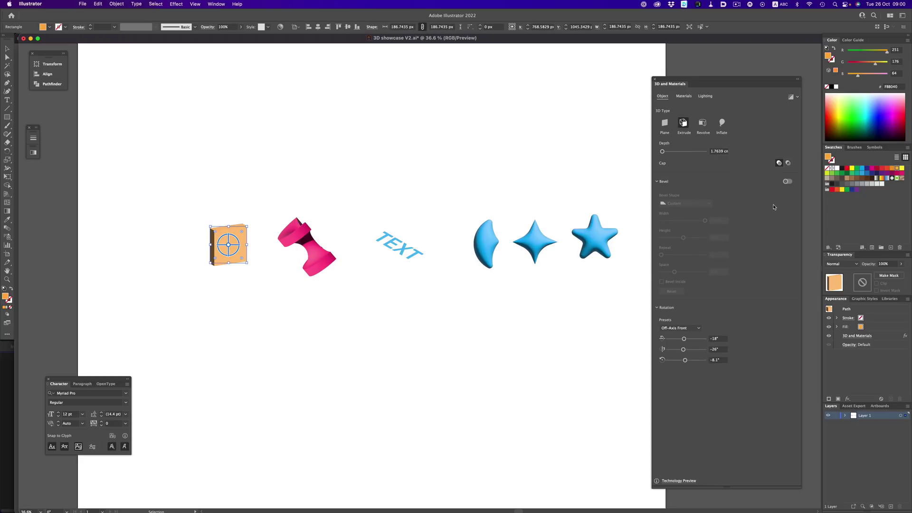
pyautogui.click(788, 181)
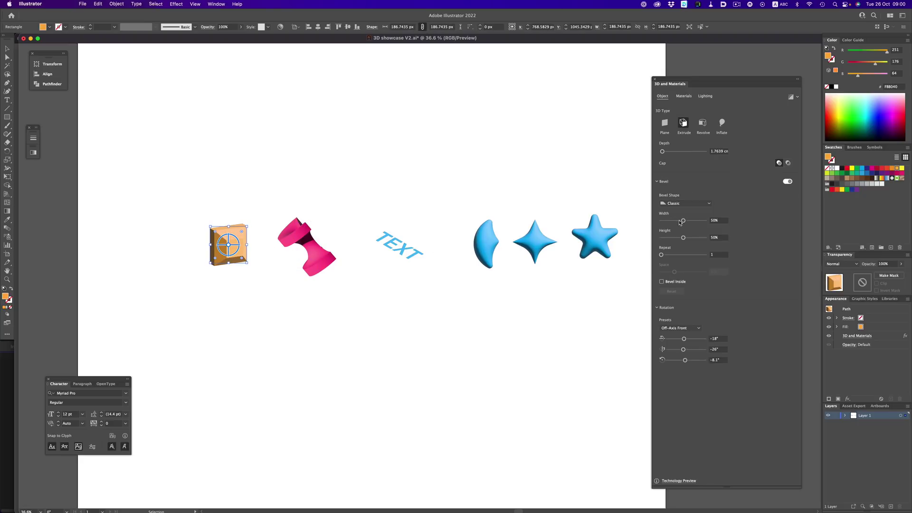
pyautogui.moveTo(681, 222); pyautogui.dragTo(690, 237)
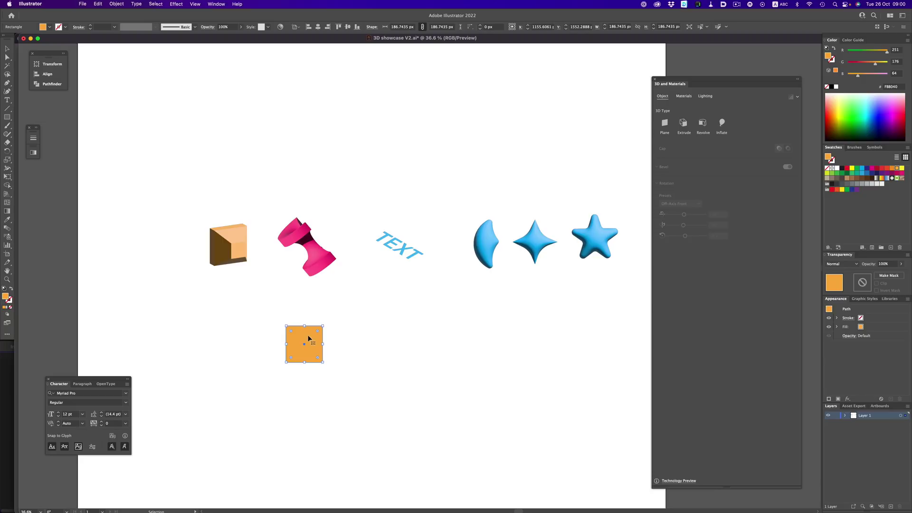
pyautogui.click(176, 3)
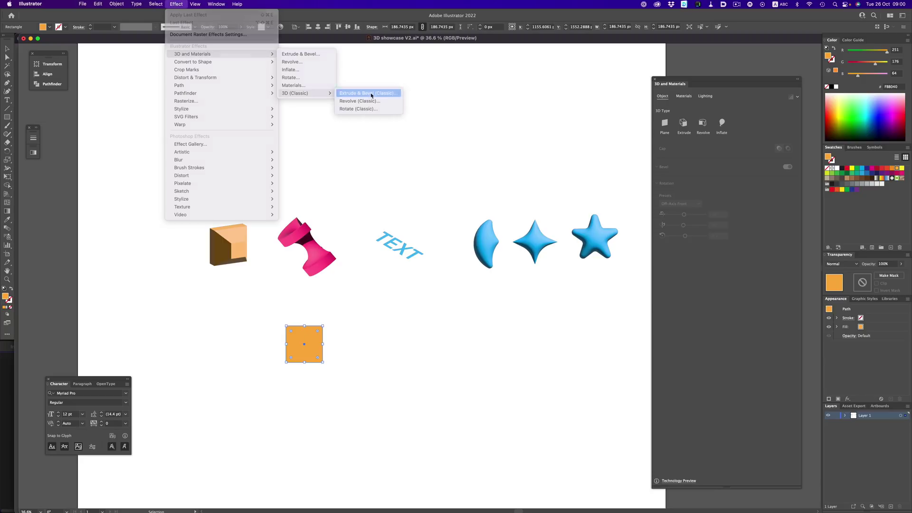
# Apply Extrude & Bevel (Classic) to the new square and rotate it to about -28°, -54°, 24°
pyautogui.click(368, 94)
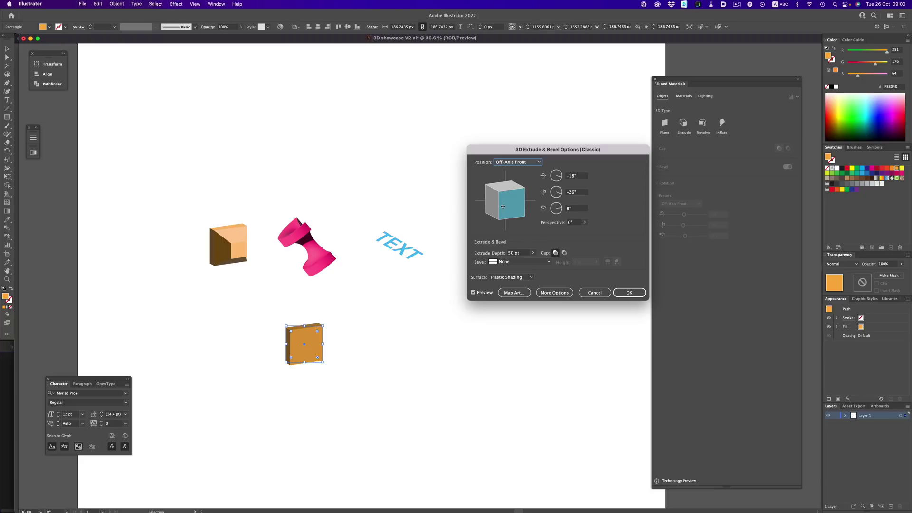
pyautogui.moveTo(502, 206)
pyautogui.mouseDown()
pyautogui.moveTo(494, 200)
pyautogui.moveTo(506, 201)
pyautogui.mouseUp()
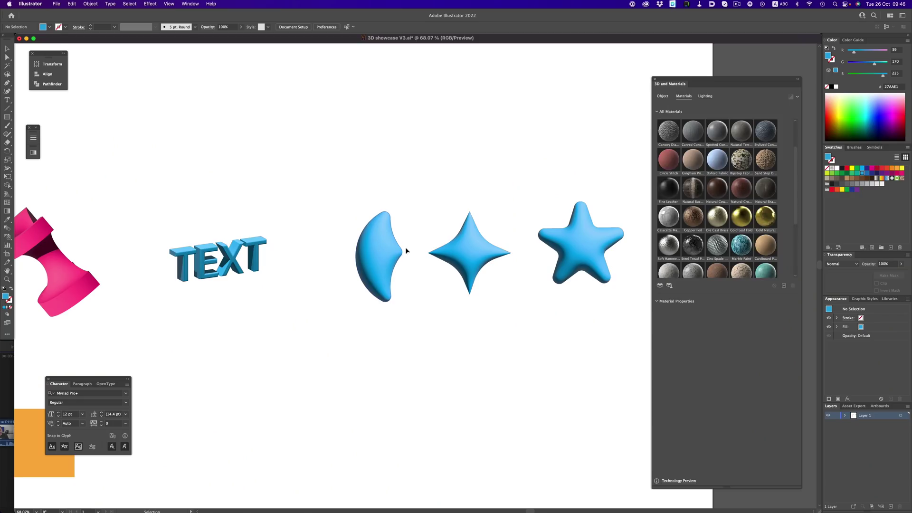
# Make the crescent more metallic and rougher, then apply the Copper Foil material
pyautogui.click(401, 252)
pyautogui.moveTo(675, 349)
pyautogui.mouseDown()
pyautogui.moveTo(688, 348)
pyautogui.moveTo(685, 332)
pyautogui.mouseUp()
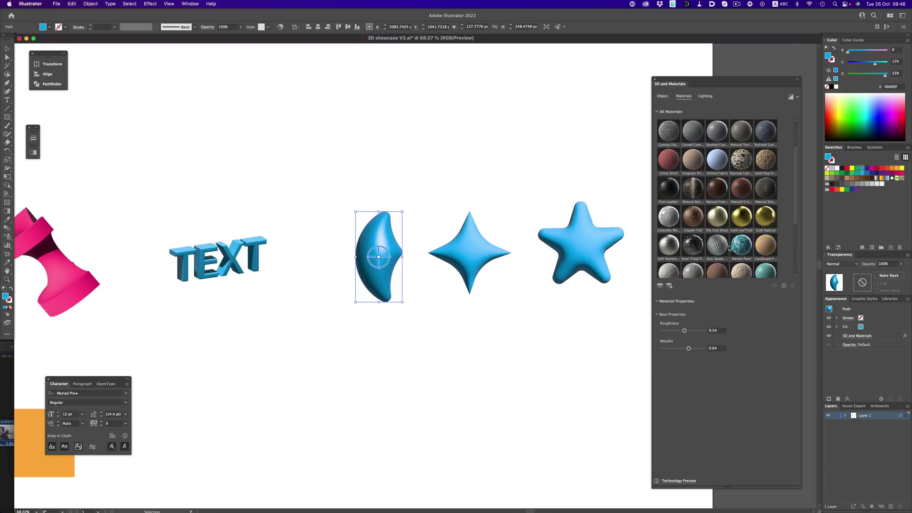
pyautogui.click(690, 217)
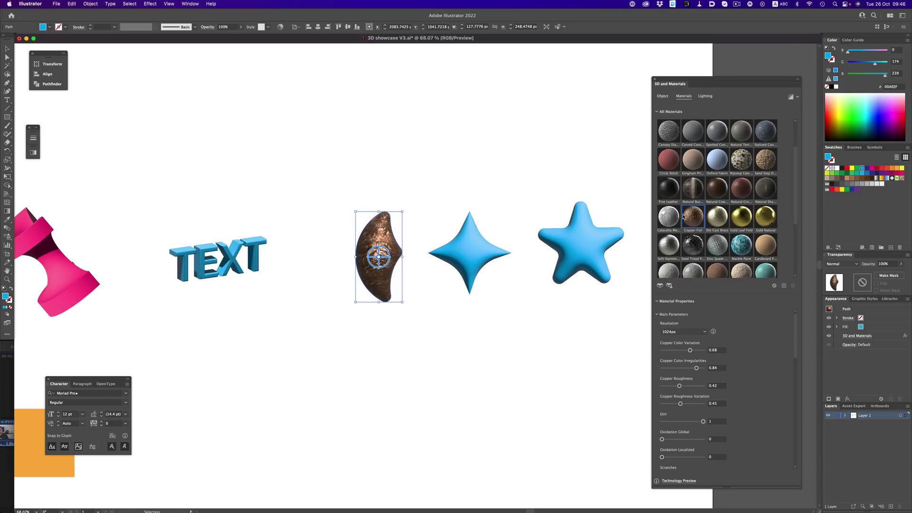
pyautogui.moveTo(401, 251); pyautogui.dragTo(422, 238)
pyautogui.press('v')
# Apply Marble Paint to the four-point star and Zinc Spade to the five-point star
pyautogui.click(520, 250)
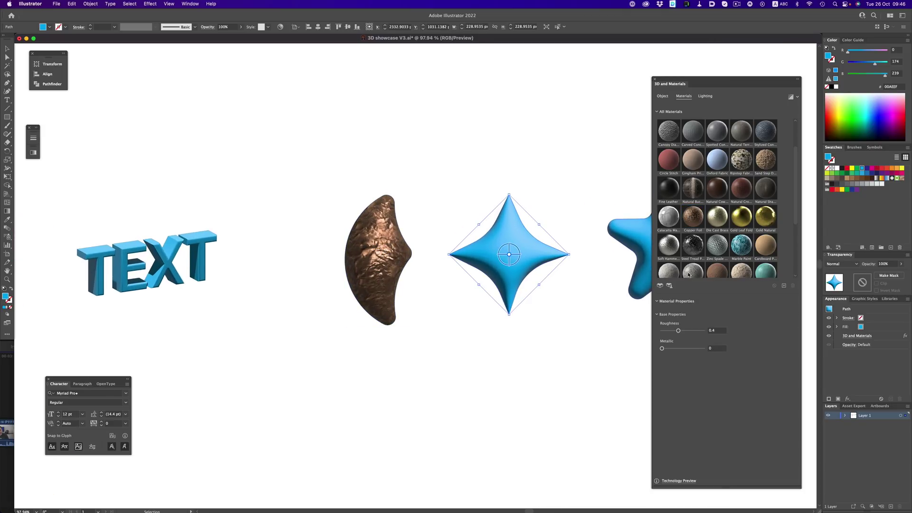
pyautogui.click(739, 246)
pyautogui.click(644, 251)
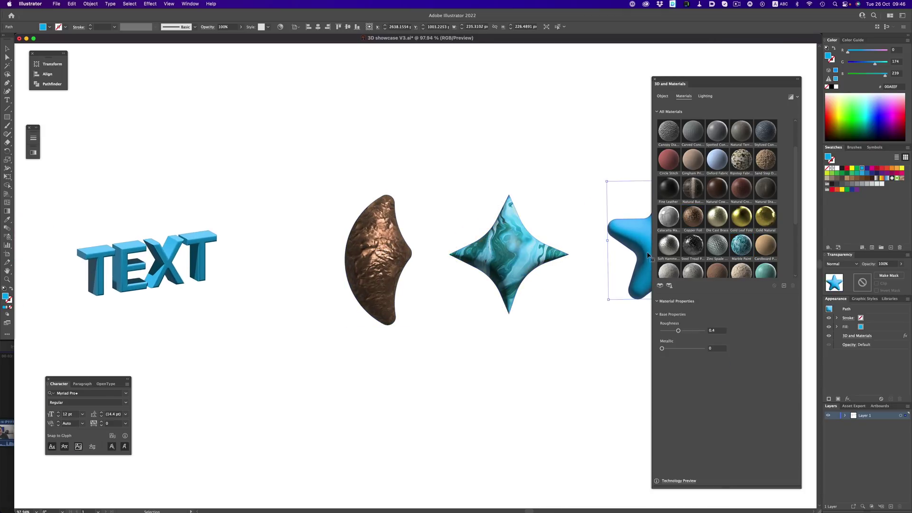
pyautogui.hscroll(5, 644, 252)
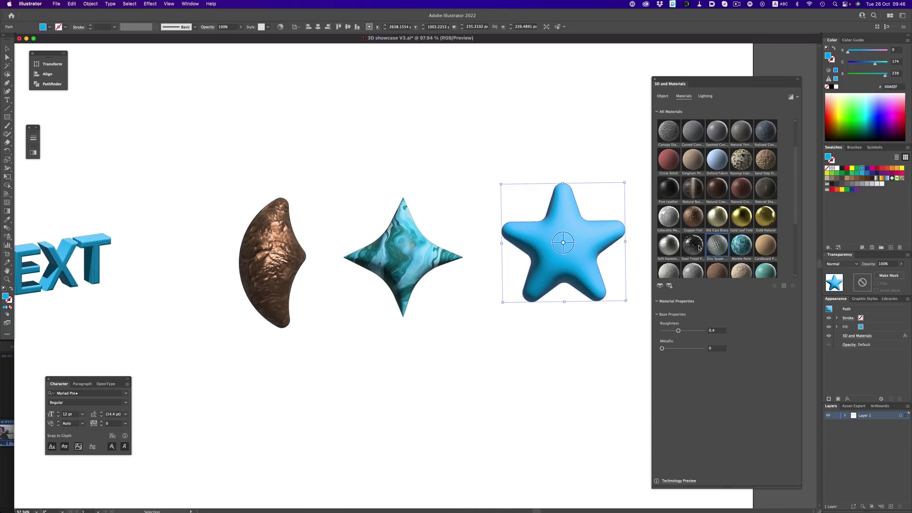
pyautogui.click(714, 247)
# Change the marble star's paint to a darker green and shift its hue toward purple
pyautogui.click(449, 283)
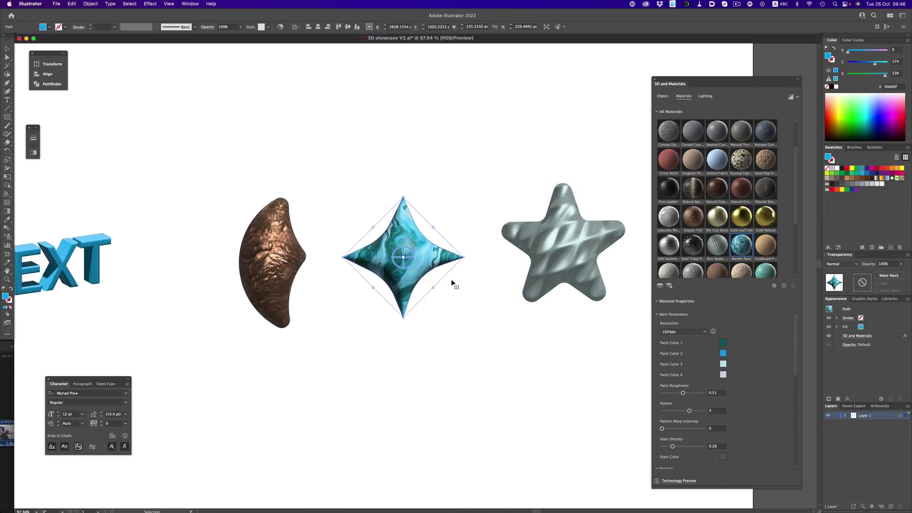
pyautogui.click(725, 343)
pyautogui.moveTo(661, 337); pyautogui.dragTo(659, 347)
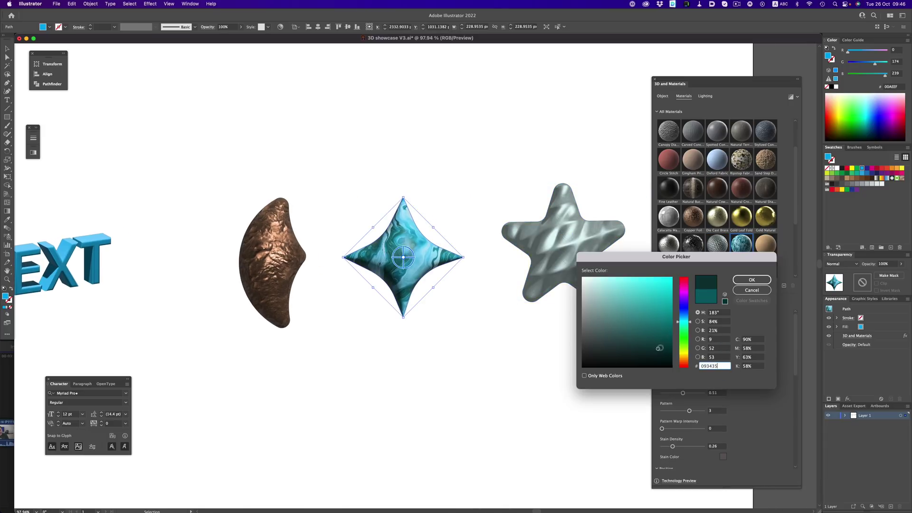
pyautogui.click(752, 281)
pyautogui.scroll(-8, 740, 366)
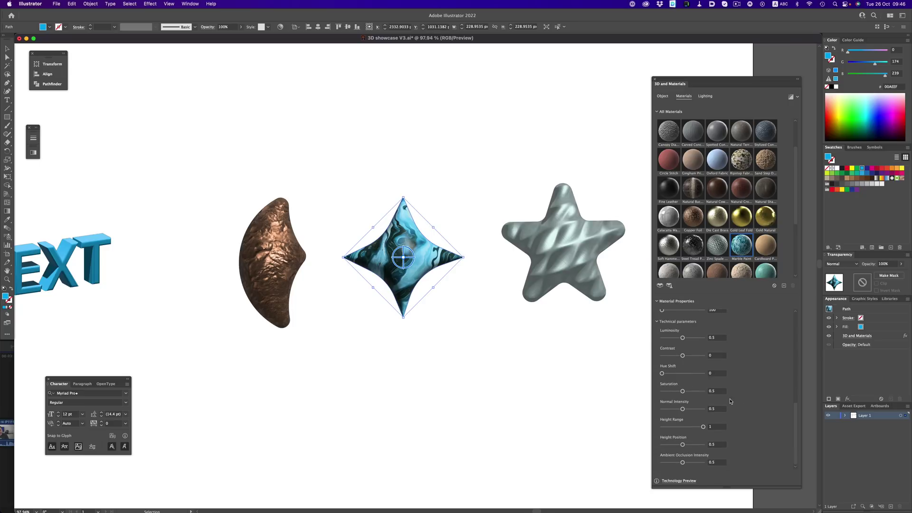
pyautogui.click(672, 374)
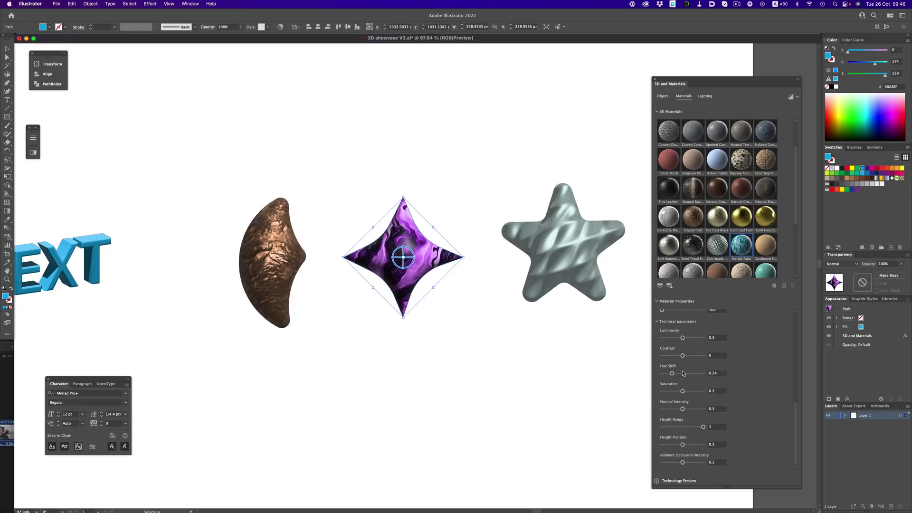
# Give the 3D TEXT object the Gold Leaf Fold material
pyautogui.click(499, 376)
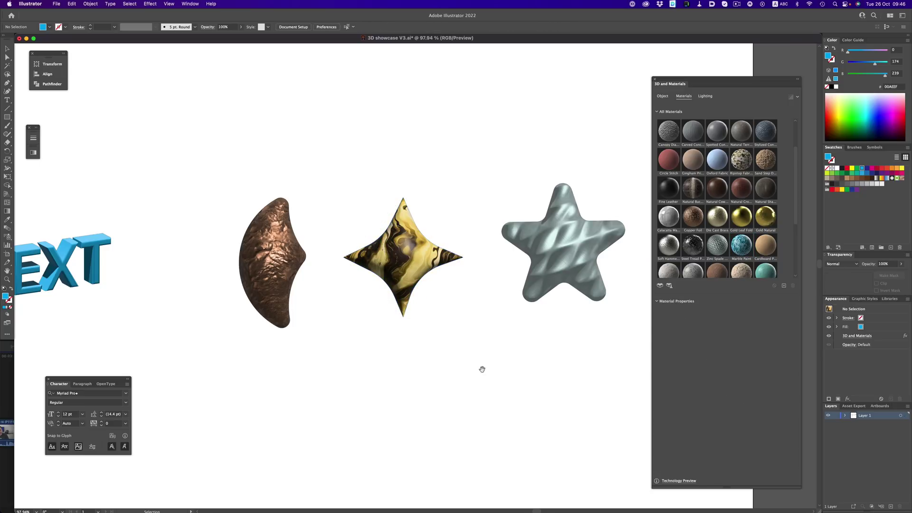
pyautogui.hscroll(-10, 438, 342)
pyautogui.click(222, 255)
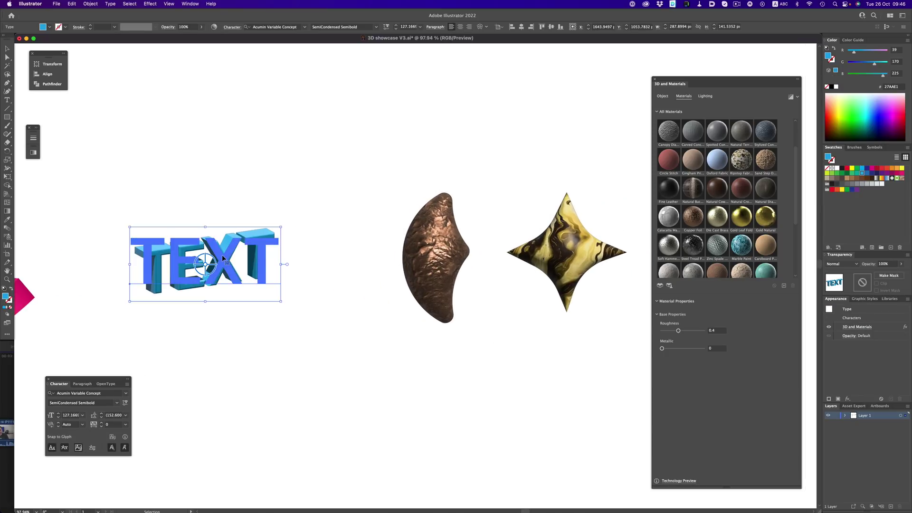
pyautogui.click(741, 217)
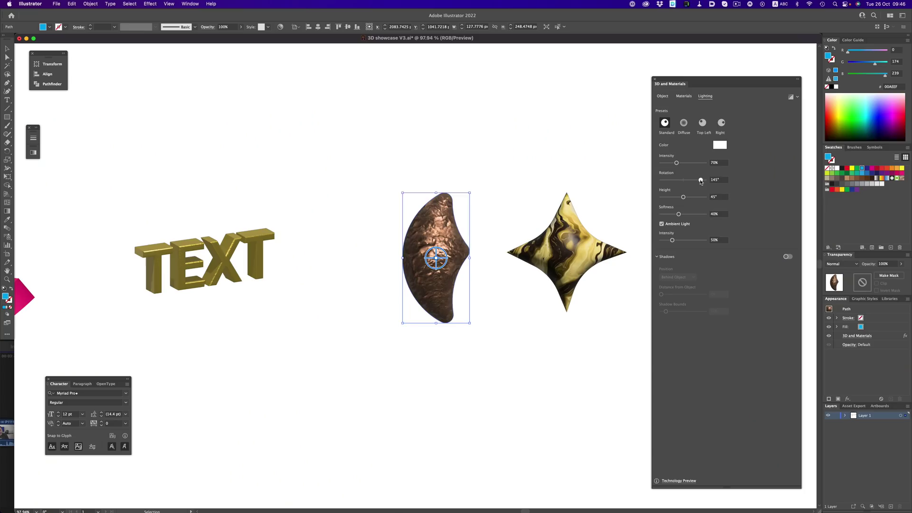
# Try the TEXT's shadow position Below, then set it back to Behind Object
pyautogui.moveTo(696, 181); pyautogui.dragTo(669, 181)
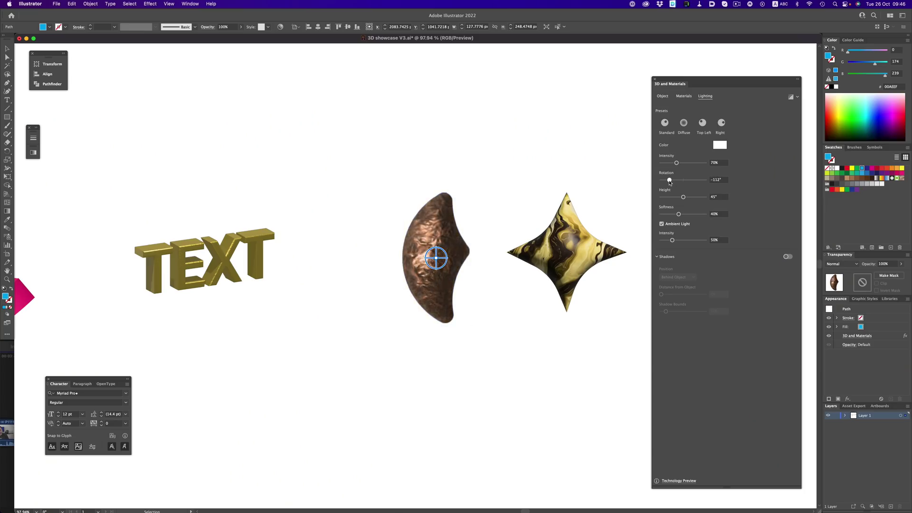
pyautogui.click(250, 253)
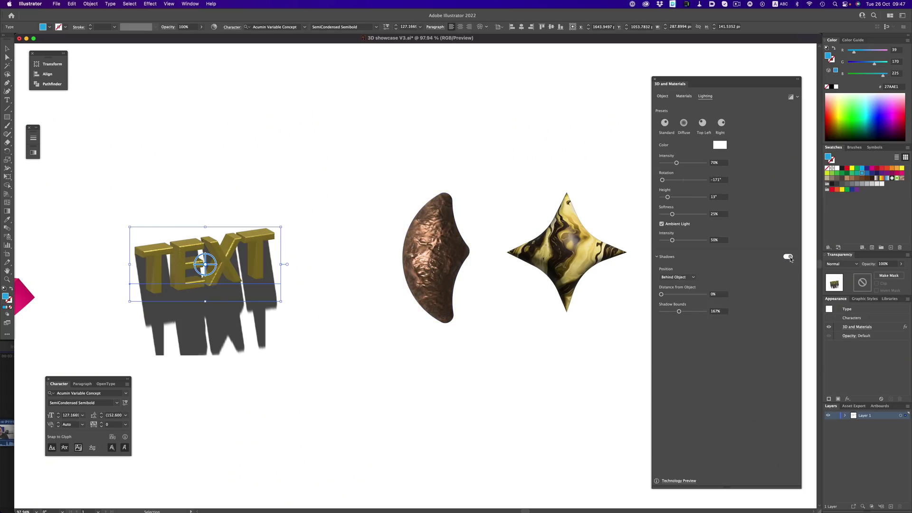
pyautogui.click(687, 277)
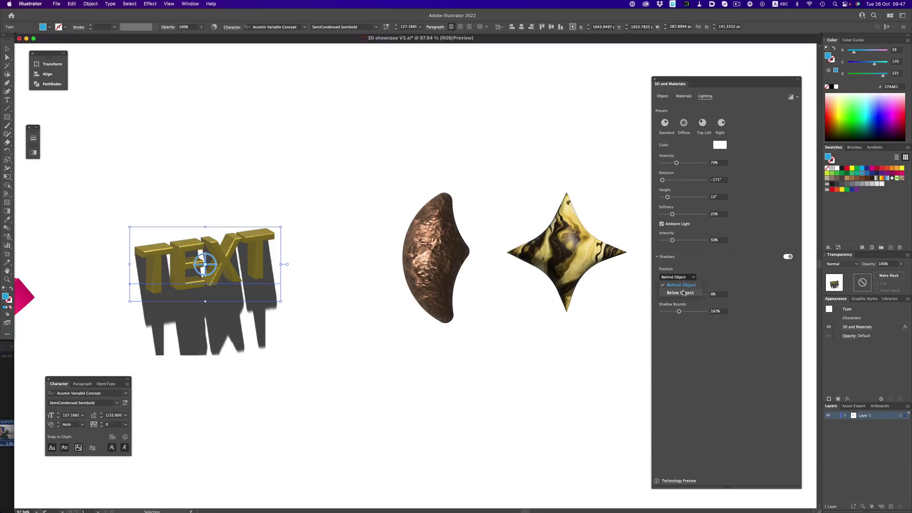
pyautogui.click(684, 293)
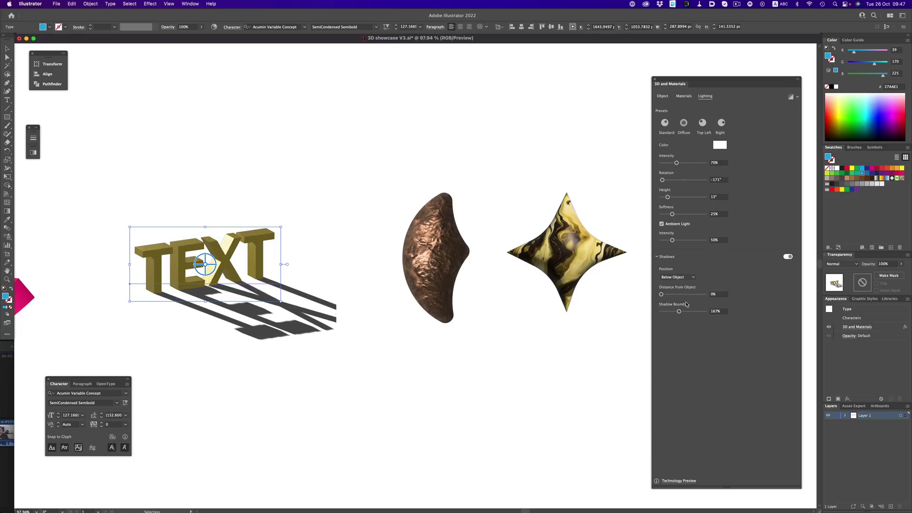
pyautogui.click(680, 277)
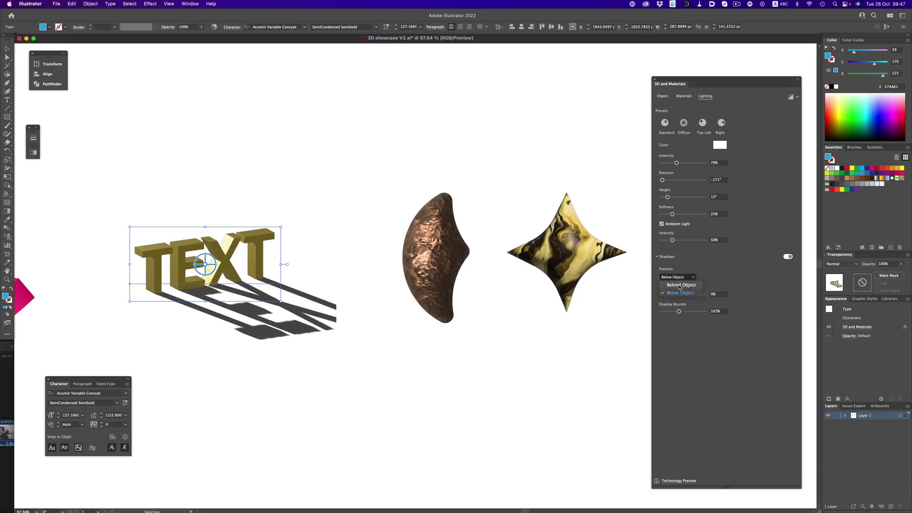
pyautogui.click(680, 285)
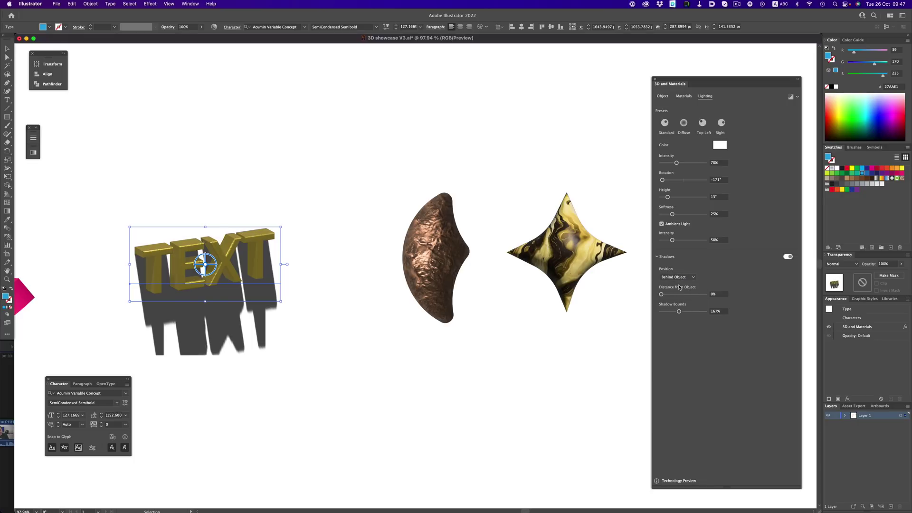
# Render the TEXT with ray tracing and rotate the light so the shadow falls up-right
pyautogui.click(791, 98)
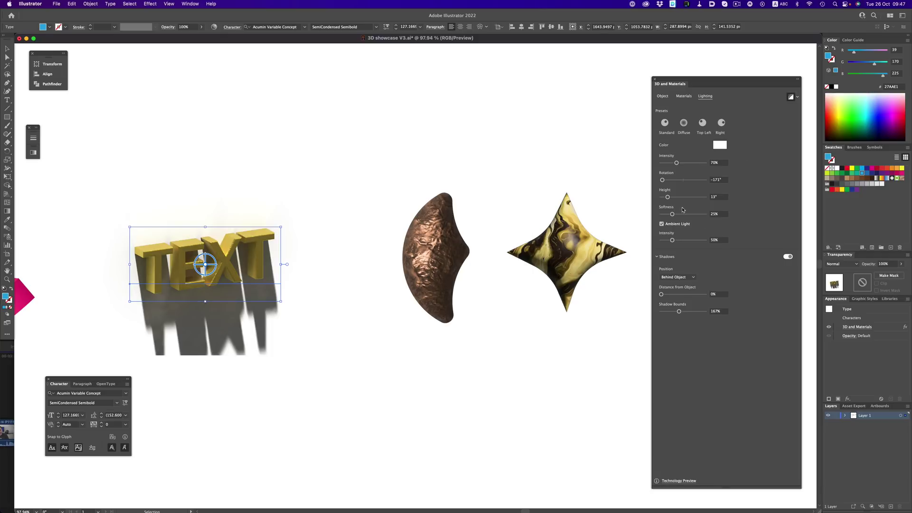
pyautogui.moveTo(663, 180); pyautogui.dragTo(675, 180)
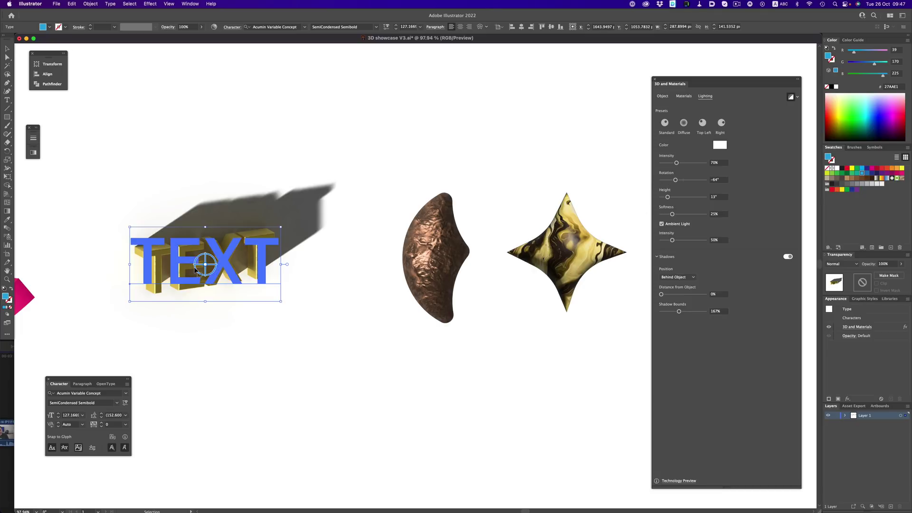
pyautogui.click(313, 338)
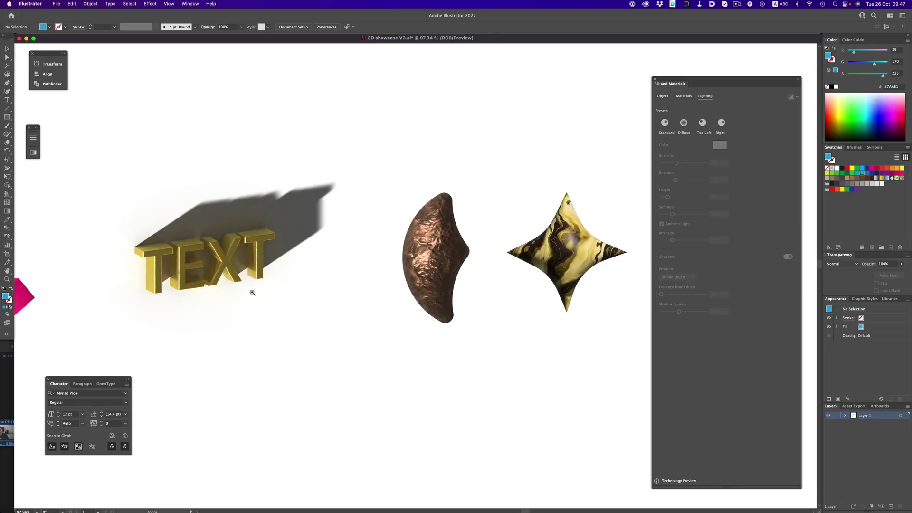
pyautogui.moveTo(252, 292); pyautogui.dragTo(368, 299)
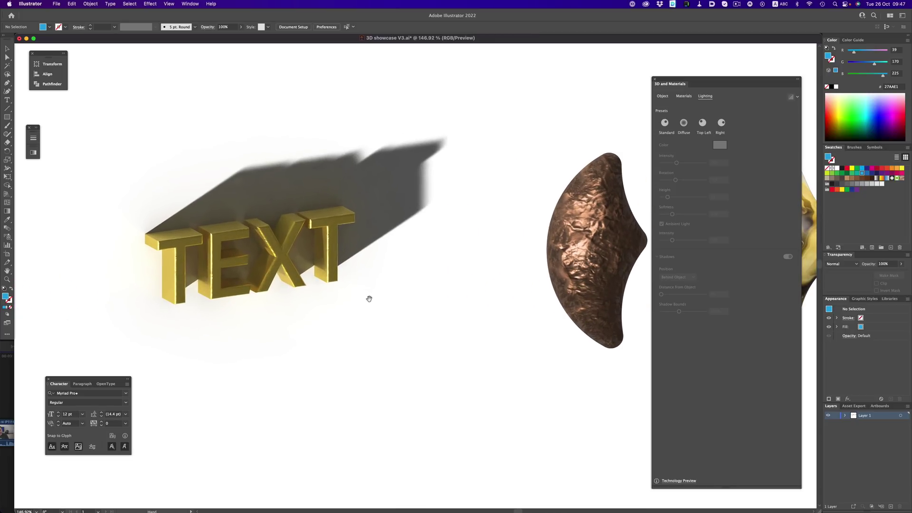
pyautogui.click(311, 232)
# Set the light softness to 75% and rotation to -123°, then preview the render
pyautogui.moveTo(688, 215); pyautogui.dragTo(695, 215)
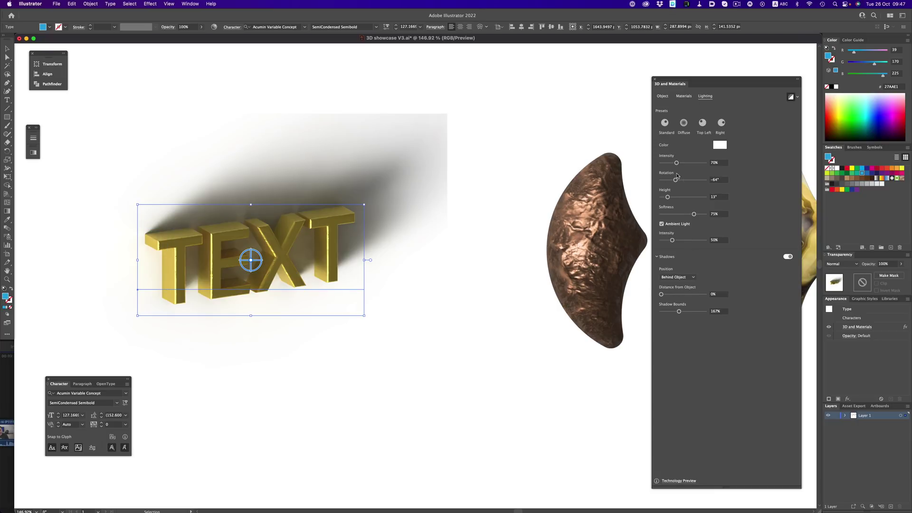
pyautogui.moveTo(676, 183); pyautogui.dragTo(665, 182)
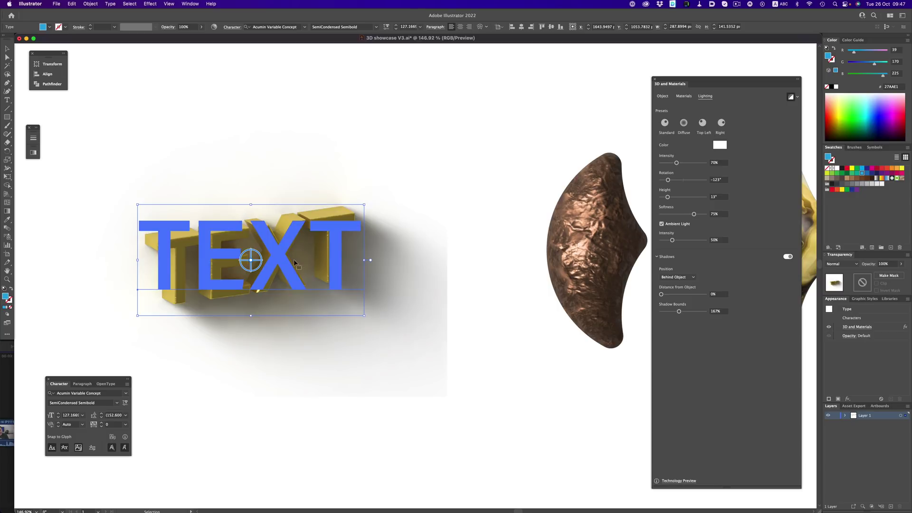
pyautogui.click(339, 427)
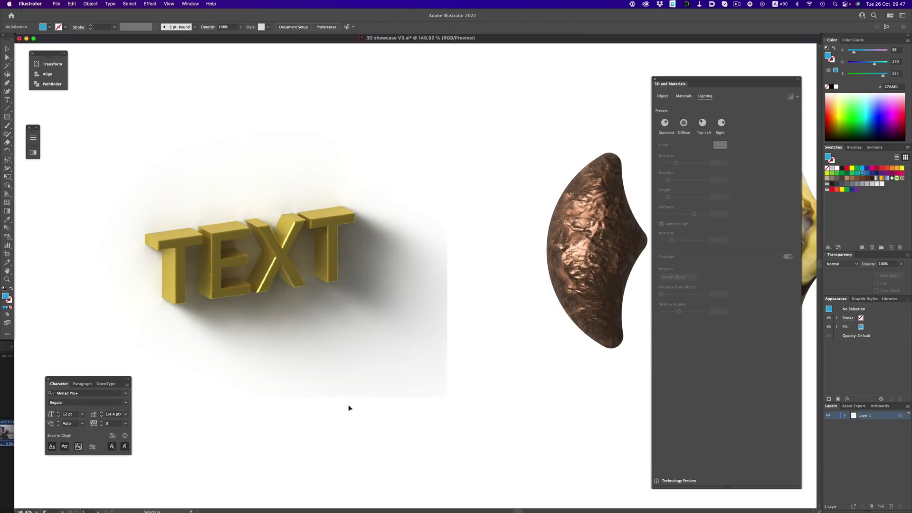
pyautogui.click(305, 287)
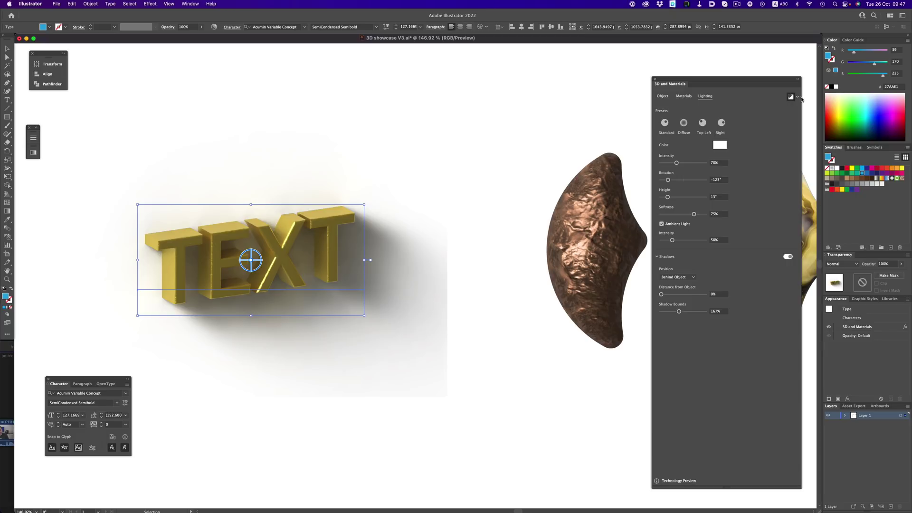
# Open and close the ray tracing render settings without changing them
pyautogui.click(799, 97)
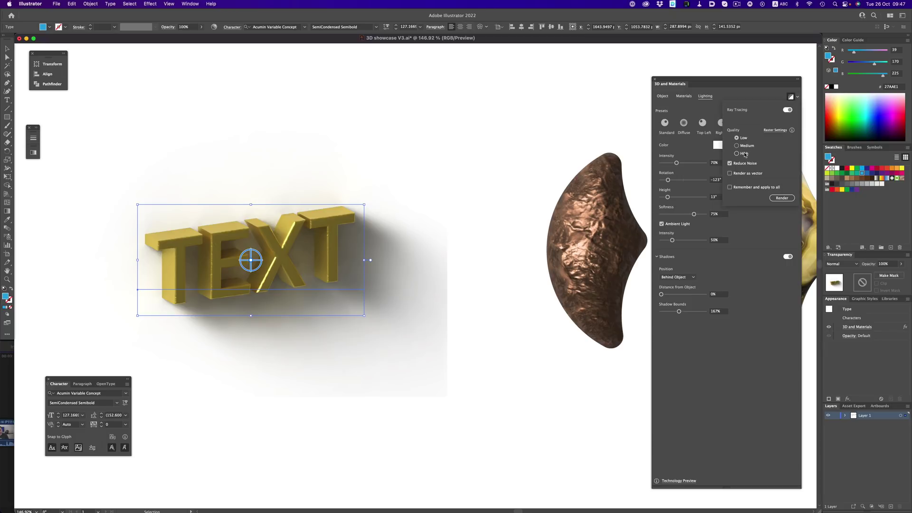
pyautogui.click(773, 96)
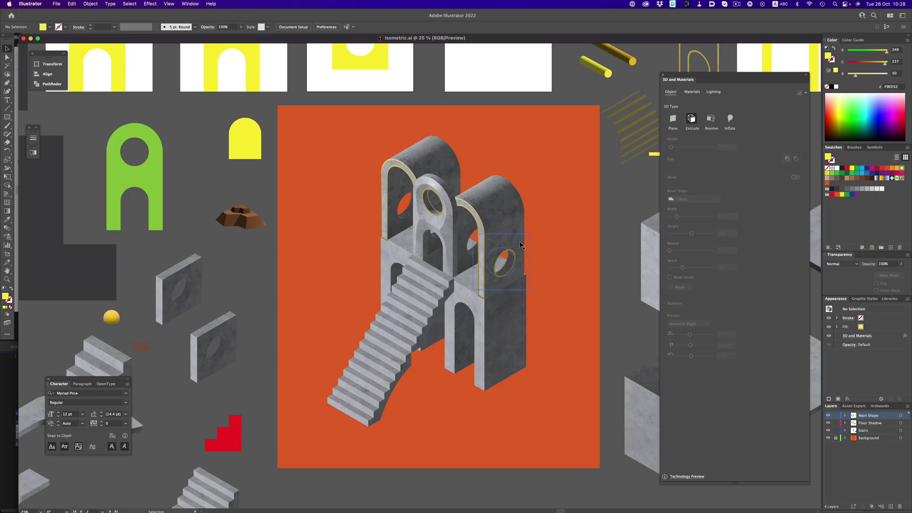
# Adjust a shape's 3D rotation, then pan across to the three textured cubes
pyautogui.moveTo(695, 336); pyautogui.dragTo(690, 335)
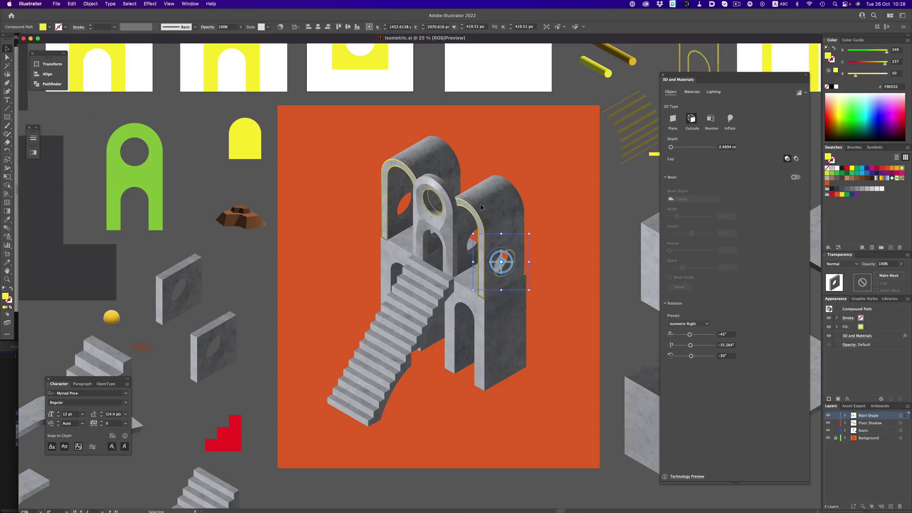
pyautogui.moveTo(338, 407); pyautogui.dragTo(519, 370)
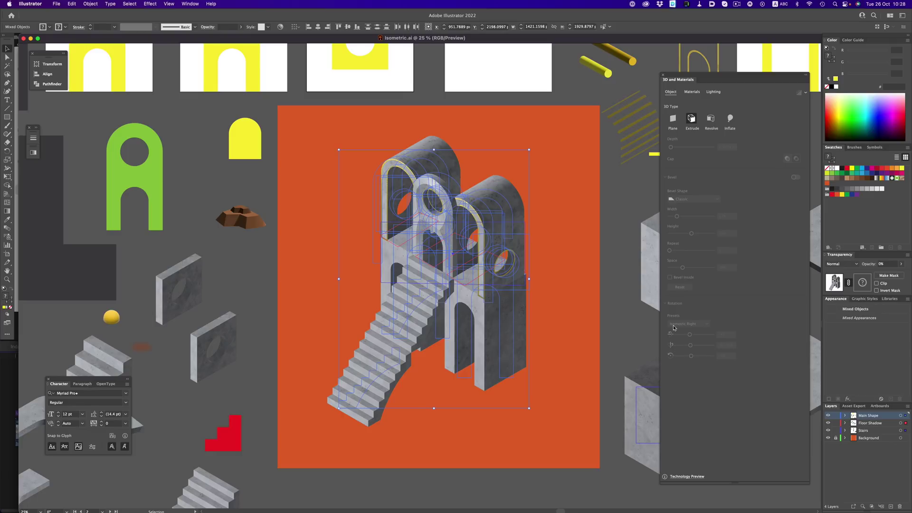
pyautogui.click(573, 298)
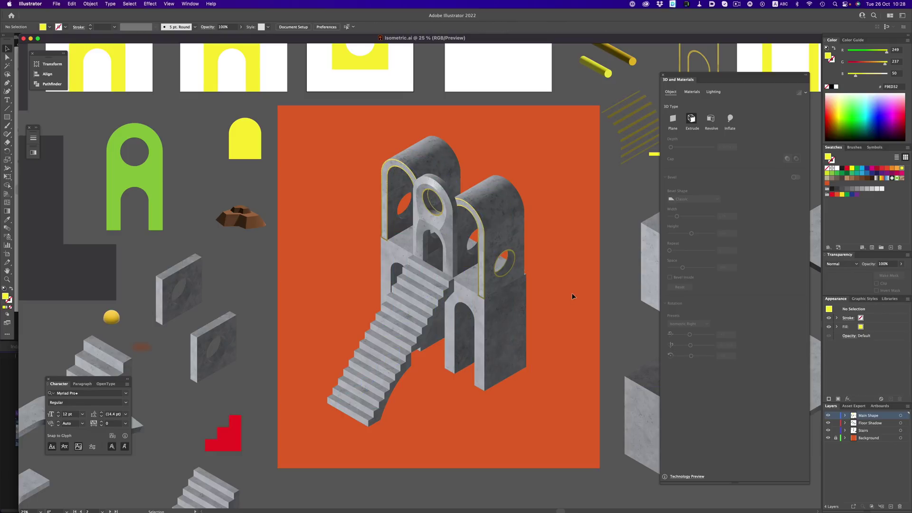
pyautogui.moveTo(580, 329); pyautogui.dragTo(431, 175)
pyautogui.moveTo(573, 354); pyautogui.dragTo(591, 229)
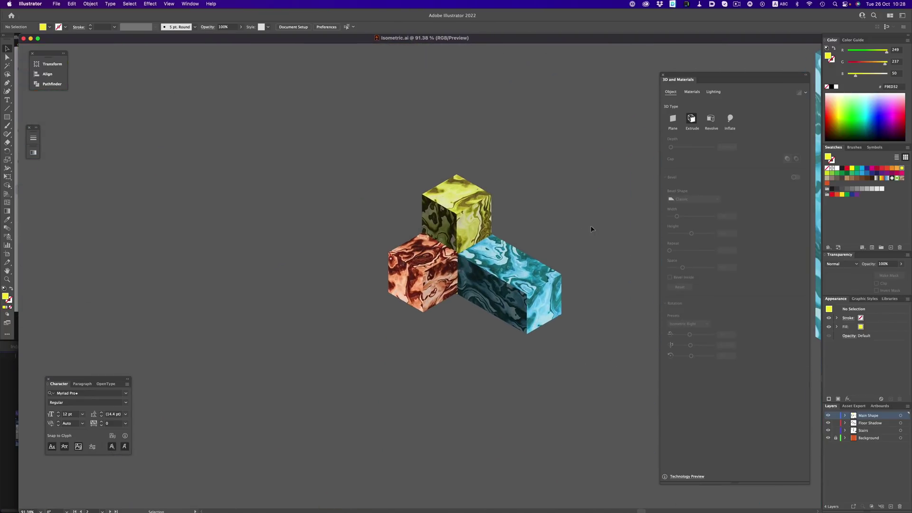
# Turn the blue cube to Isometric Left and move it up beside the yellow cube
pyautogui.click(496, 280)
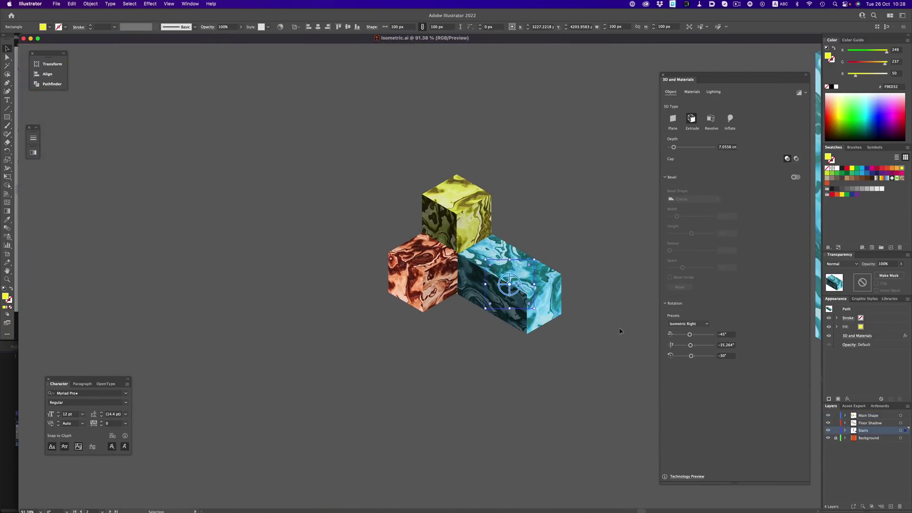
pyautogui.click(688, 323)
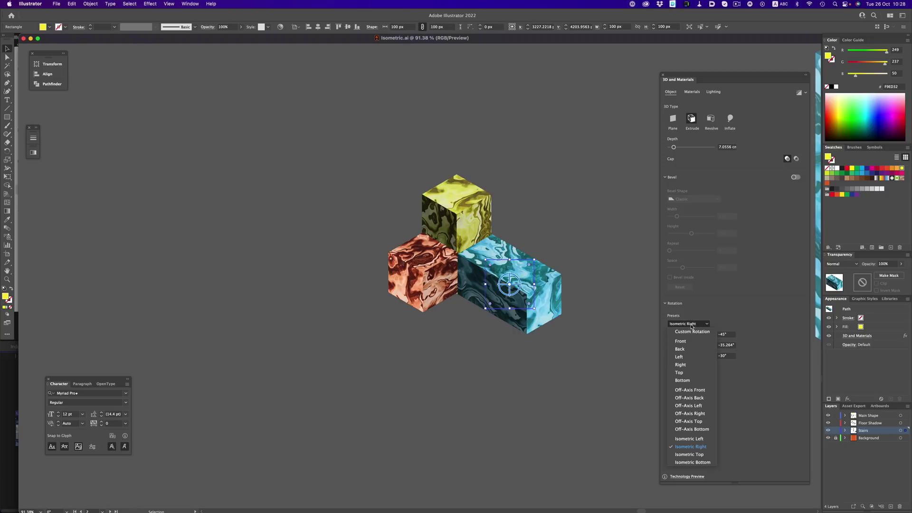
pyautogui.click(700, 440)
pyautogui.moveTo(526, 293); pyautogui.dragTo(524, 236)
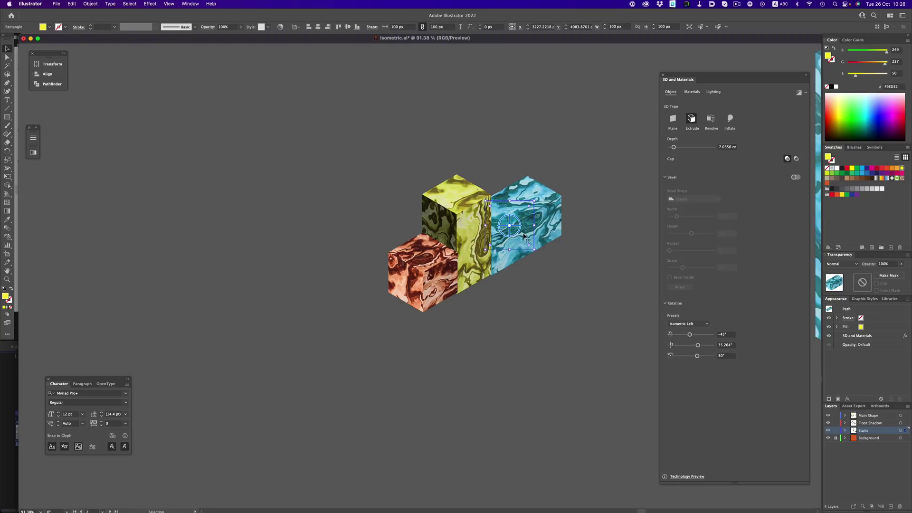
# Move the red cube up beside the yellow cube and nudge the blue cube slightly left
pyautogui.moveTo(423, 277); pyautogui.dragTo(423, 236)
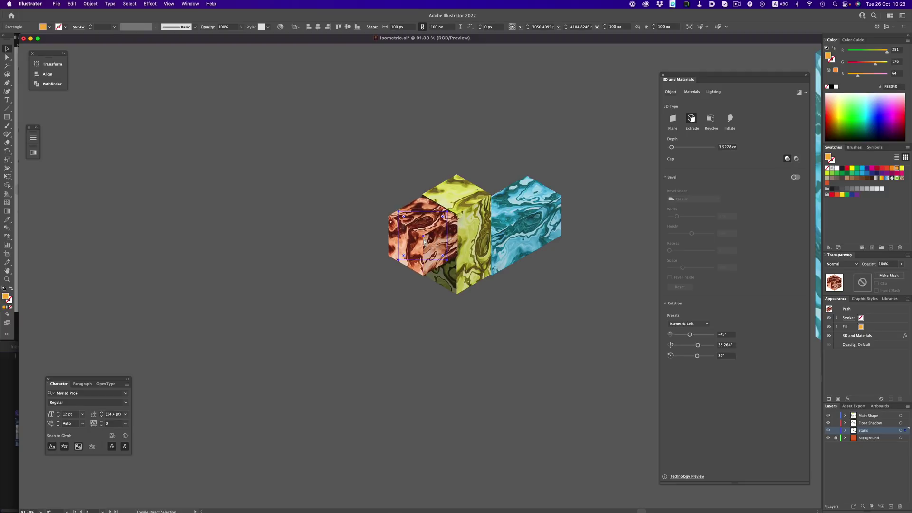
pyautogui.click(503, 328)
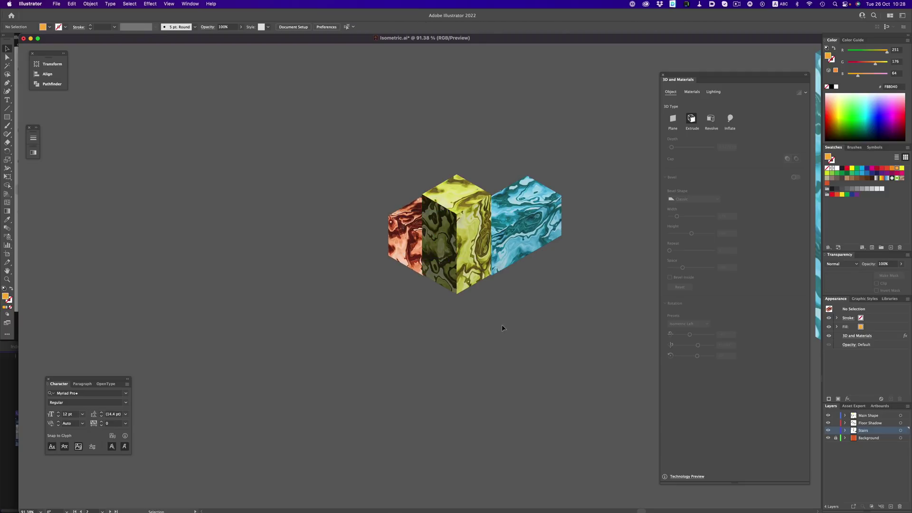
pyautogui.click(516, 258)
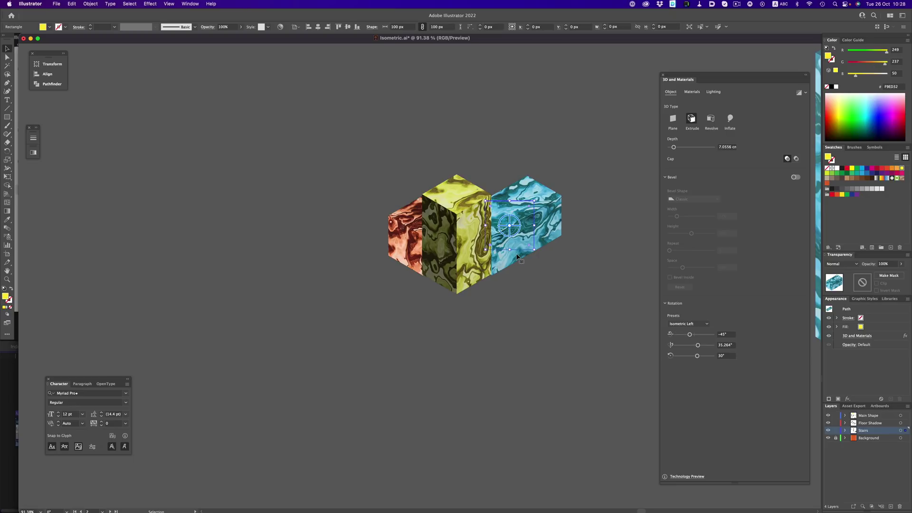
pyautogui.press('Left')
pyautogui.press('Left')
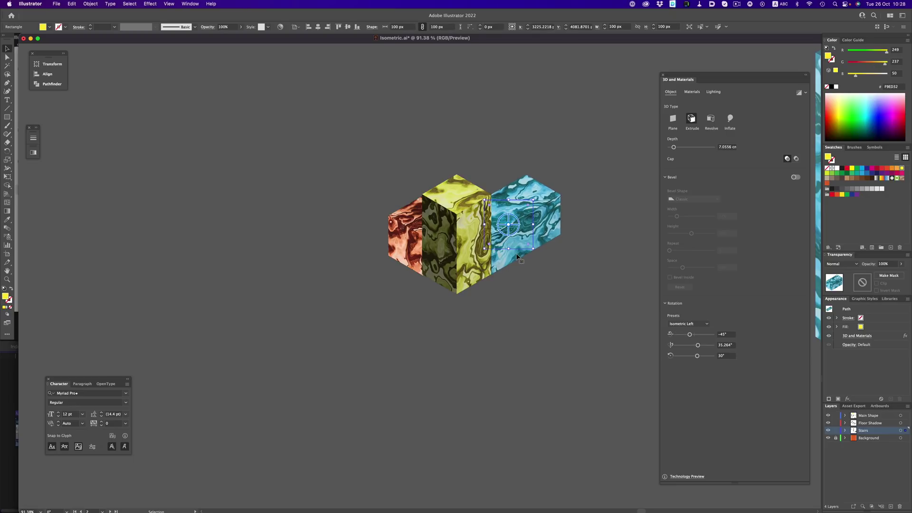
pyautogui.click(542, 297)
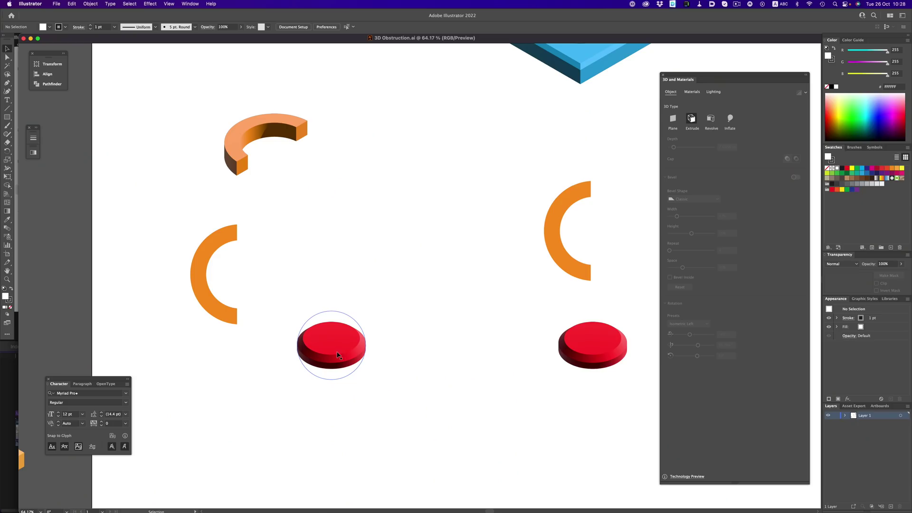
# Move the red disc up into the upper orange 3D arc
pyautogui.moveTo(337, 355); pyautogui.dragTo(282, 160)
pyautogui.click(332, 250)
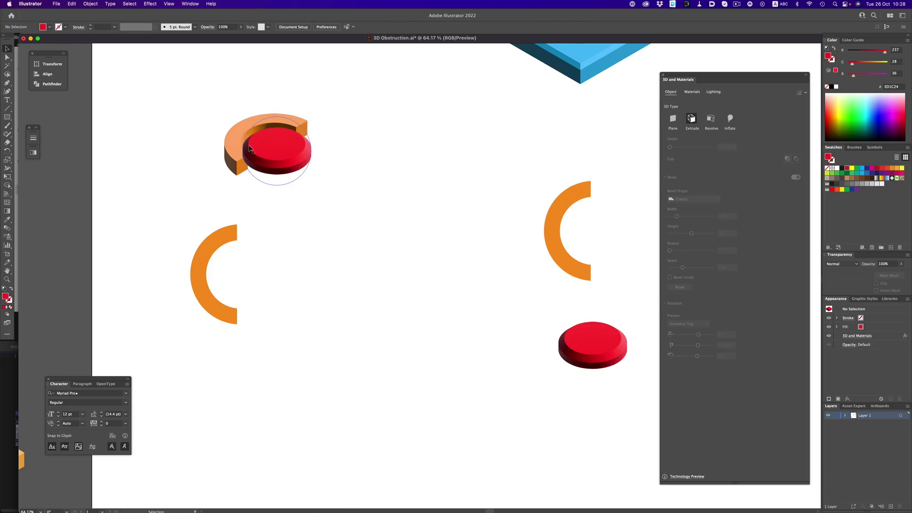
pyautogui.click(227, 155)
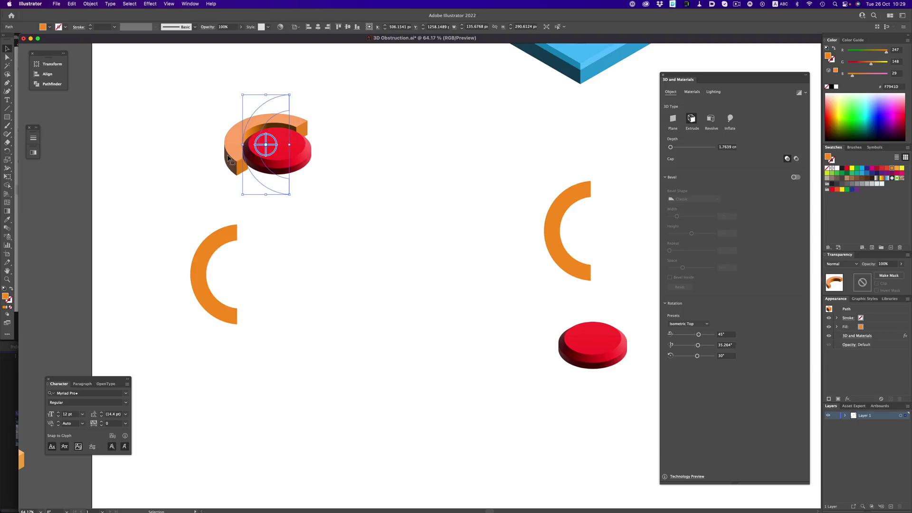
pyautogui.click(426, 246)
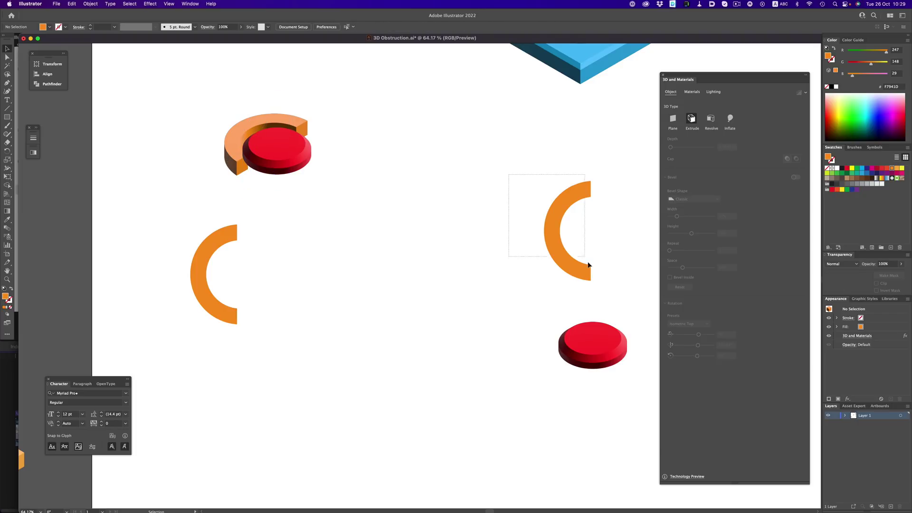
# Extrude the flat right orange arc and rotate it to Isometric Top
pyautogui.moveTo(588, 265); pyautogui.dragTo(596, 279)
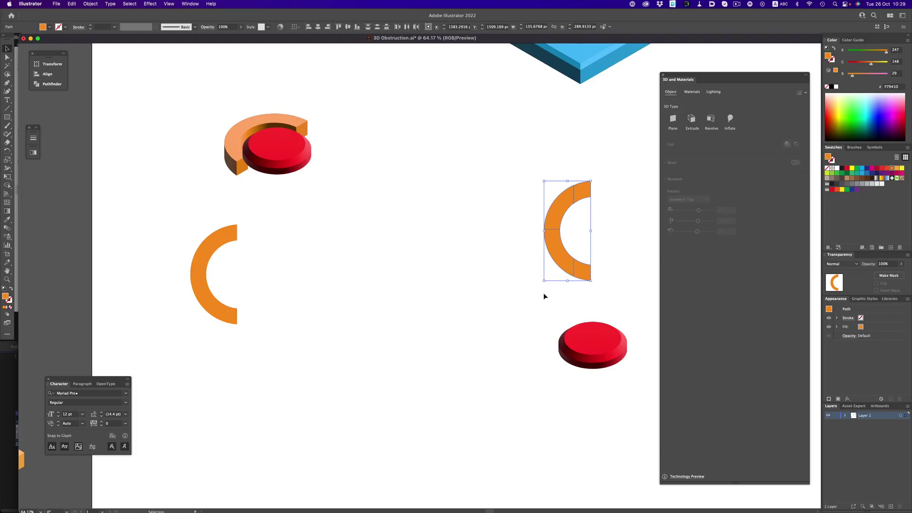
pyautogui.click(691, 120)
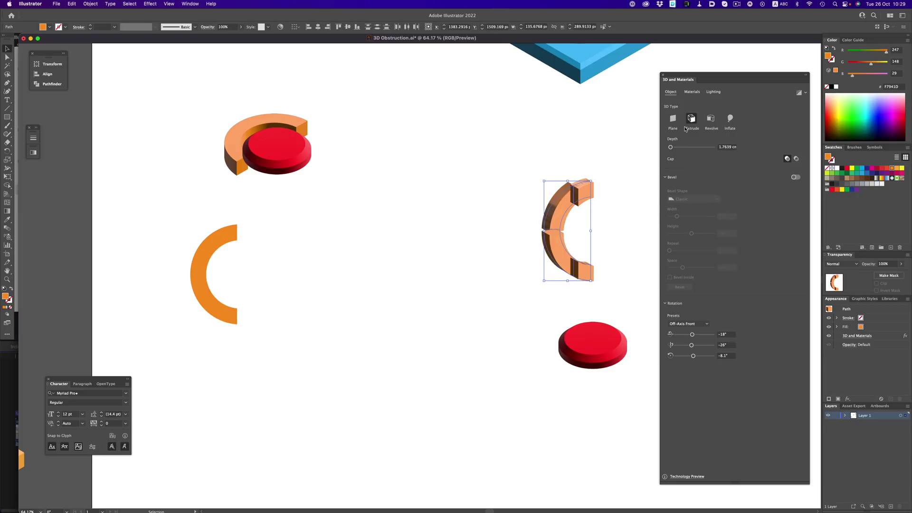
pyautogui.click(698, 323)
pyautogui.click(684, 454)
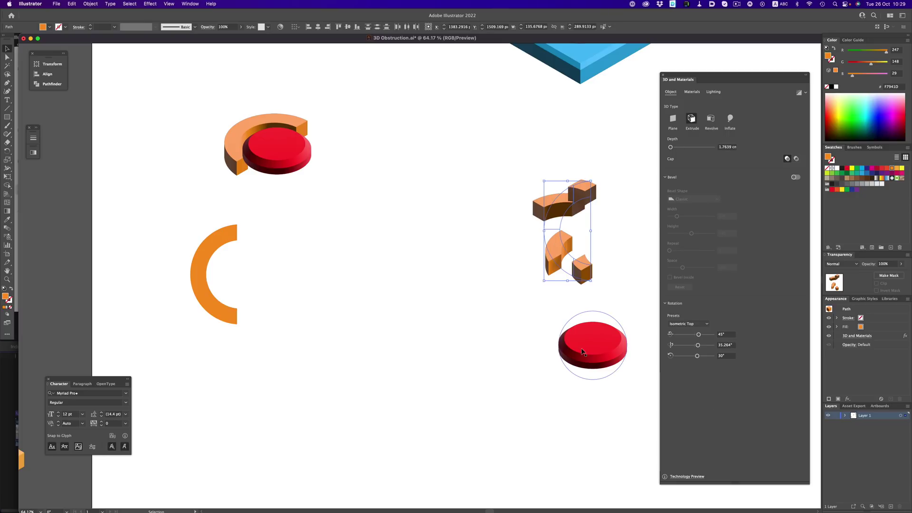
# Assemble the arc pieces around the red disc, adding the small piece at the left end
pyautogui.click(522, 316)
pyautogui.moveTo(585, 192); pyautogui.dragTo(587, 204)
pyautogui.moveTo(561, 245); pyautogui.dragTo(531, 216)
pyautogui.moveTo(590, 334); pyautogui.dragTo(561, 209)
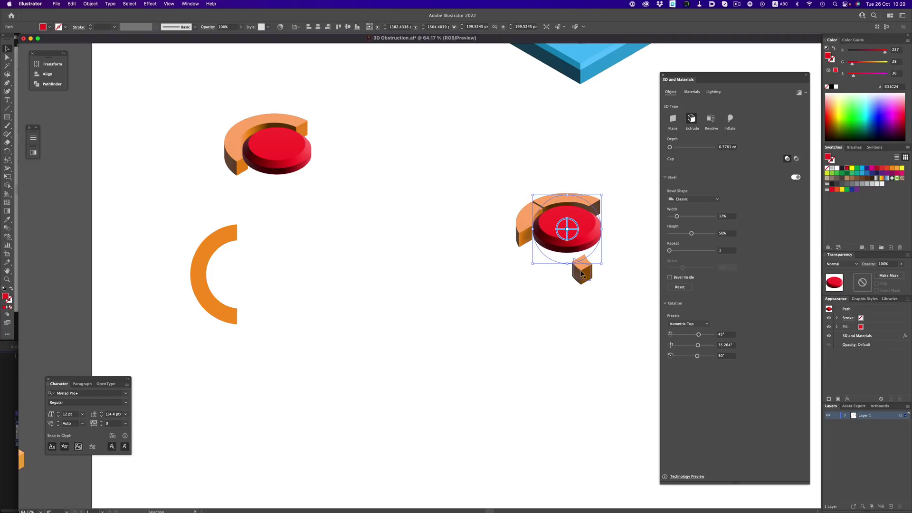
pyautogui.moveTo(582, 274); pyautogui.dragTo(528, 244)
# Nudge the small orange end piece 1 px right and 1 px up
pyautogui.click(577, 237)
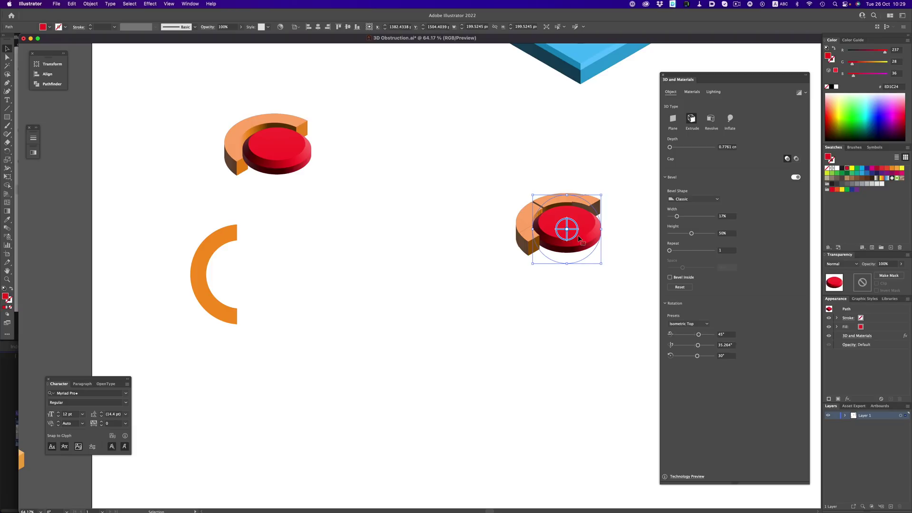
pyautogui.click(573, 271)
pyautogui.click(526, 219)
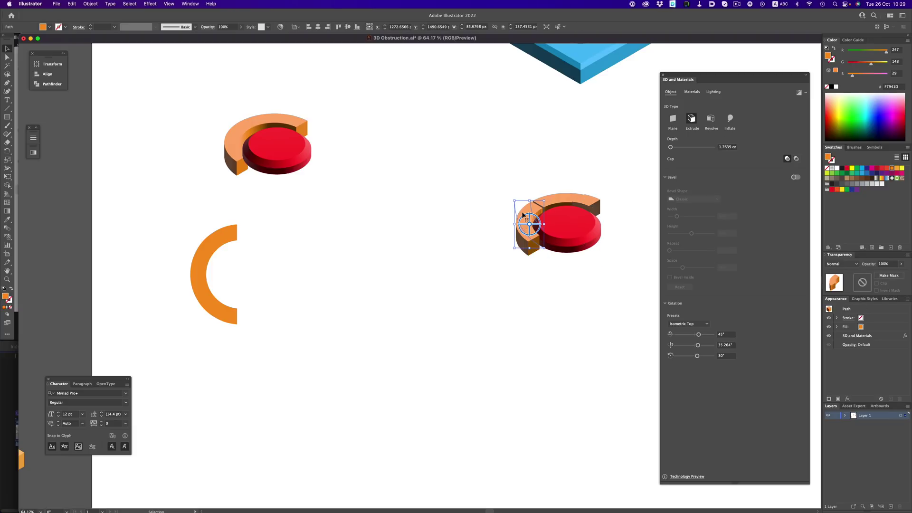
pyautogui.press('Right')
pyautogui.press('Up')
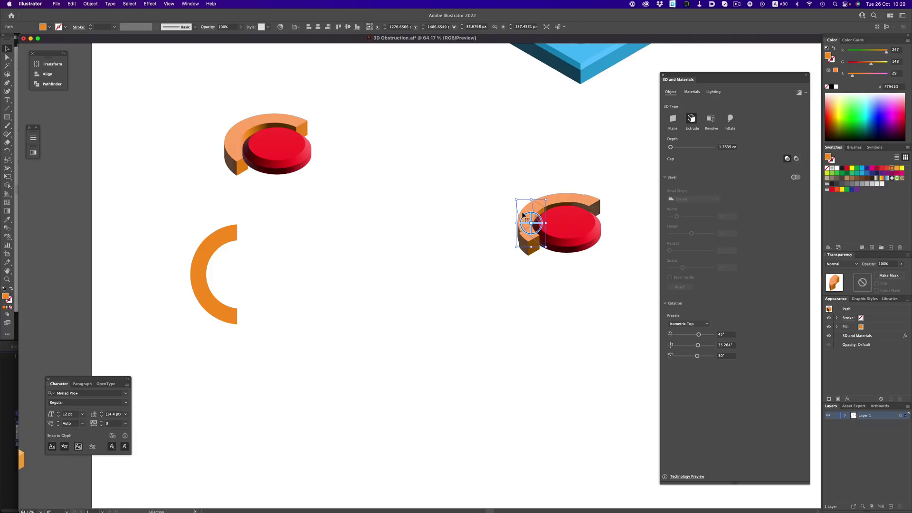
pyautogui.click(535, 270)
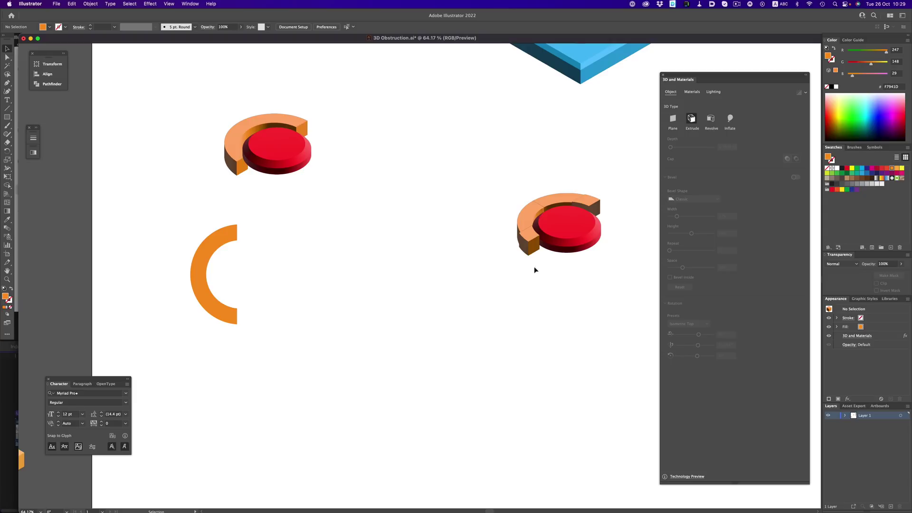
pyautogui.click(533, 252)
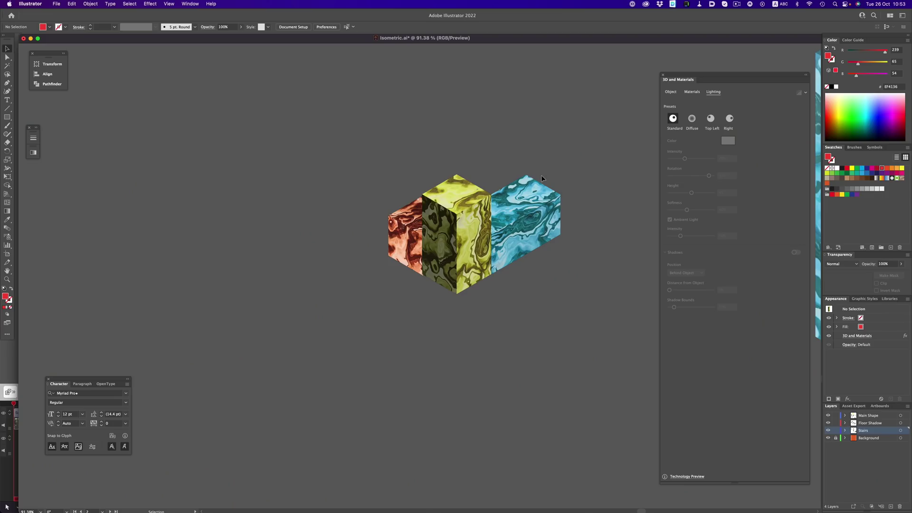
# Render the 3D cubes from the render settings
pyautogui.click(465, 247)
pyautogui.click(807, 94)
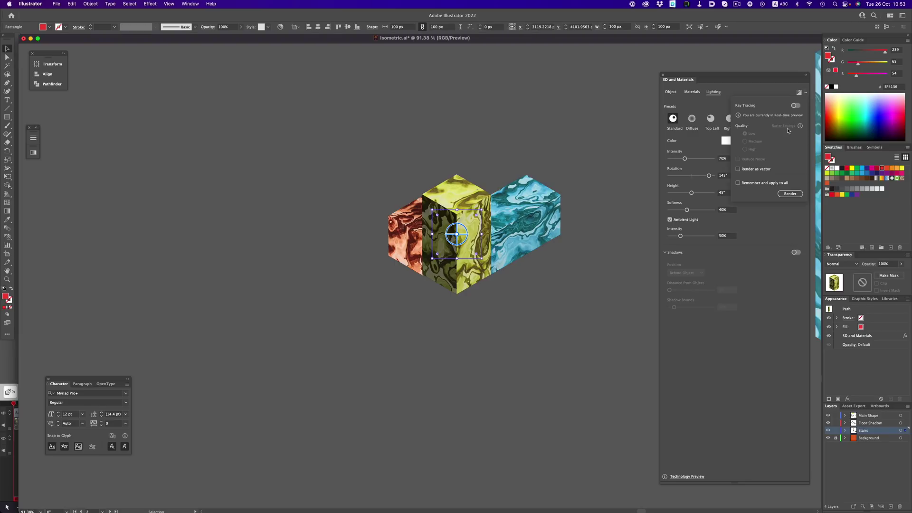
pyautogui.click(791, 194)
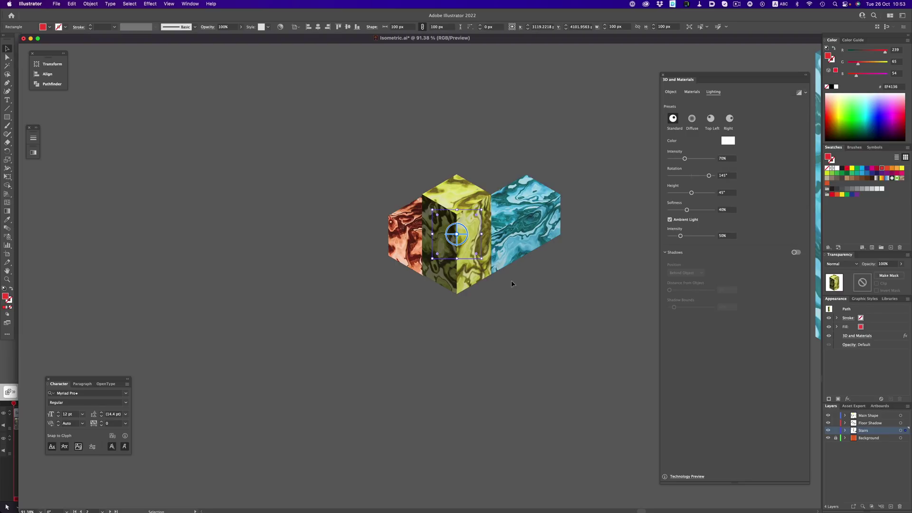
# Expand the yellow cube's appearance into artwork and move it to the left
pyautogui.click(90, 4)
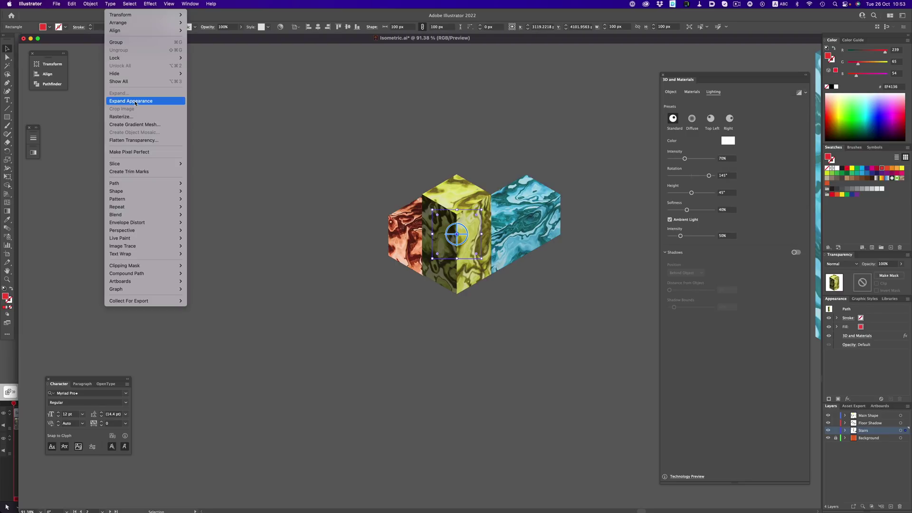
pyautogui.click(143, 101)
pyautogui.moveTo(463, 218); pyautogui.dragTo(255, 224)
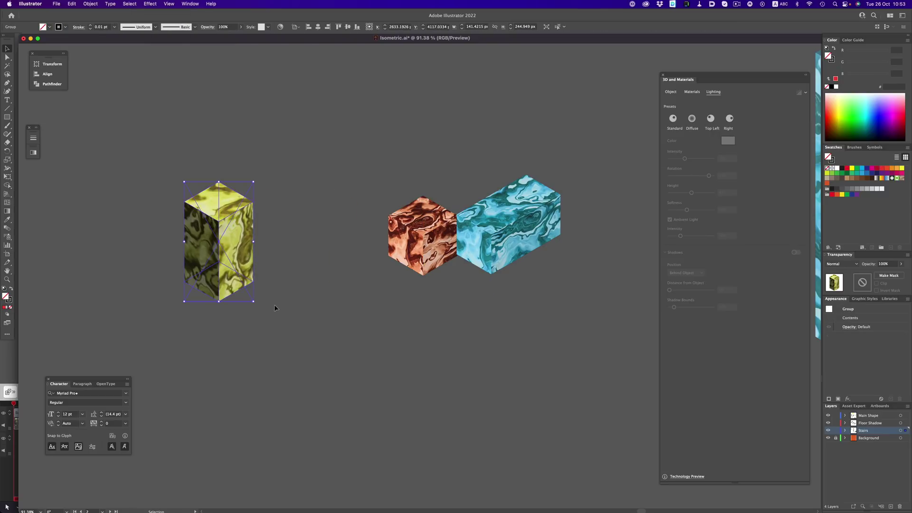
pyautogui.moveTo(247, 256); pyautogui.dragTo(267, 180)
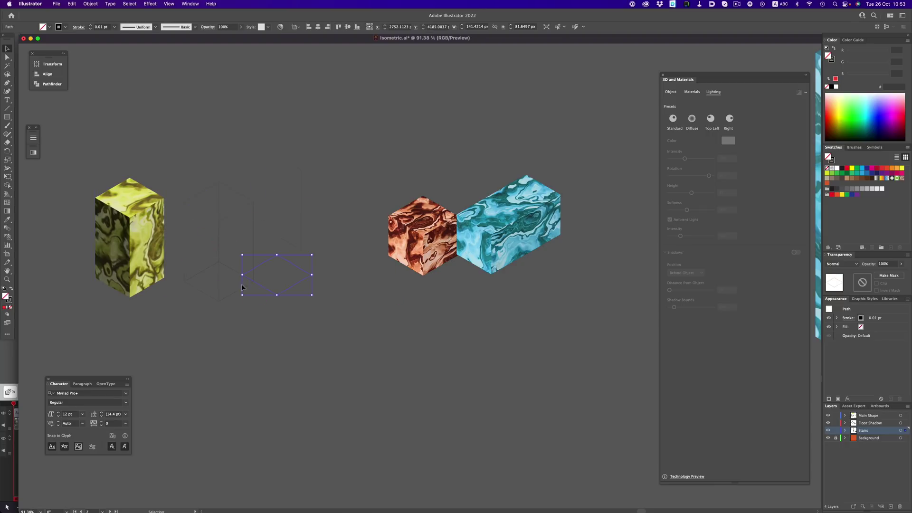
pyautogui.click(296, 345)
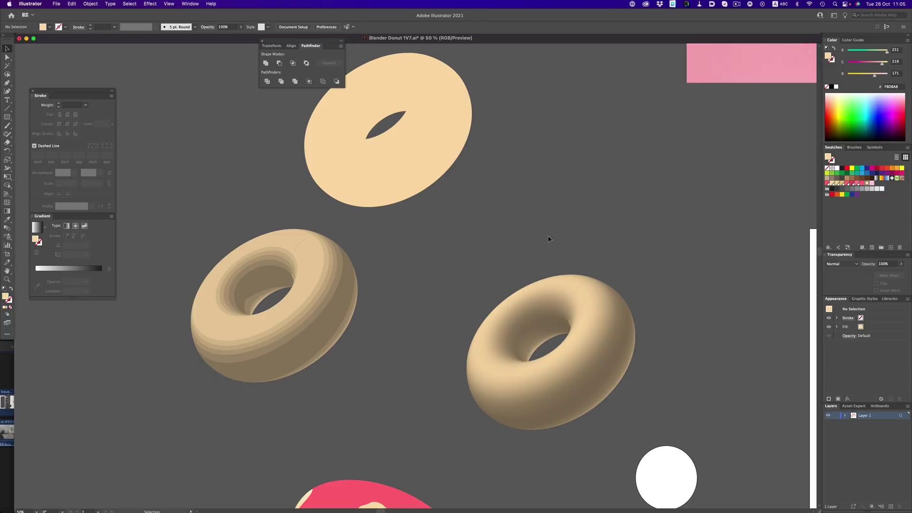
# Preview the right donut's 3D Revolve settings with No Shading surface, then cancel without changes
pyautogui.click(586, 295)
pyautogui.click(860, 346)
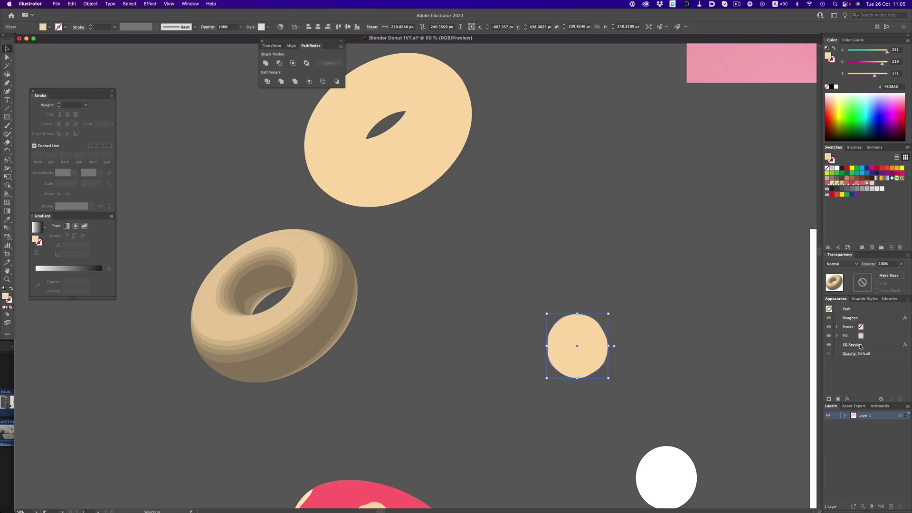
pyautogui.click(724, 302)
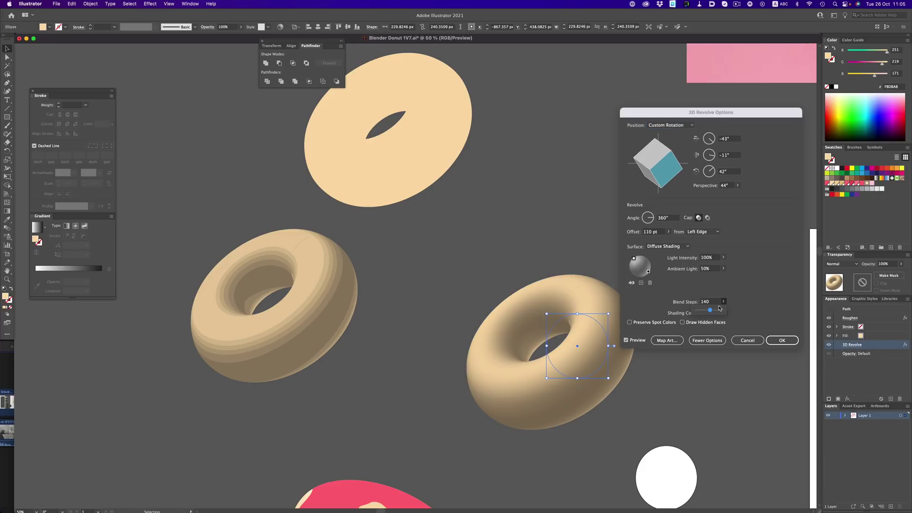
pyautogui.click(669, 247)
pyautogui.click(665, 253)
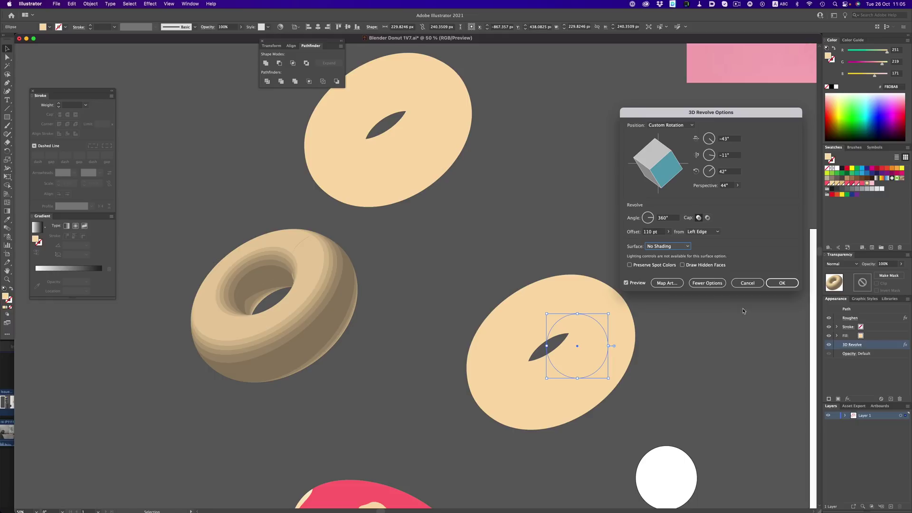
pyautogui.click(746, 283)
# Toggle Outline view on and off, then pan over to the pink-glazed donuts
pyautogui.click(503, 243)
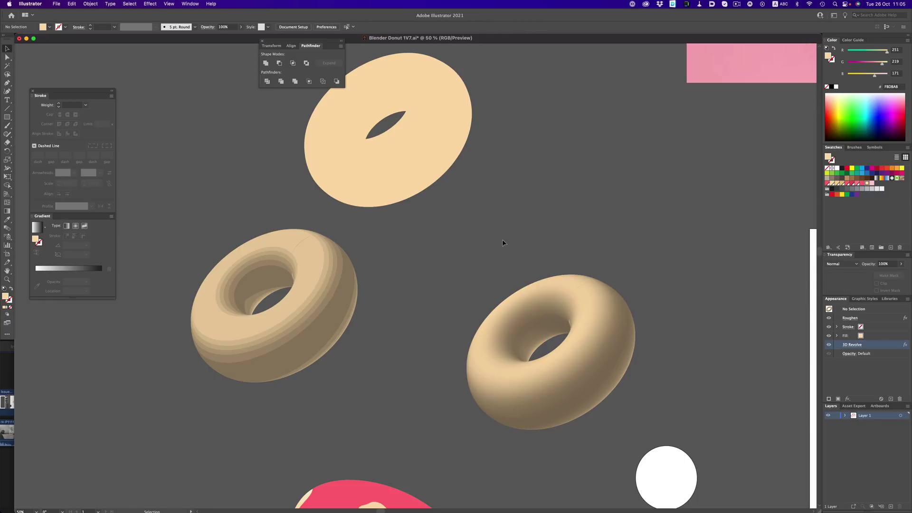
pyautogui.press('super+y')
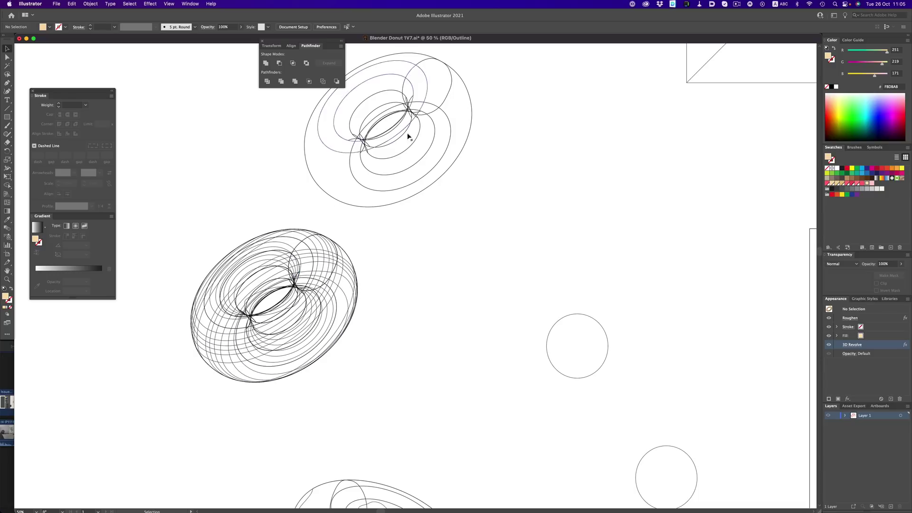
pyautogui.press('super+y')
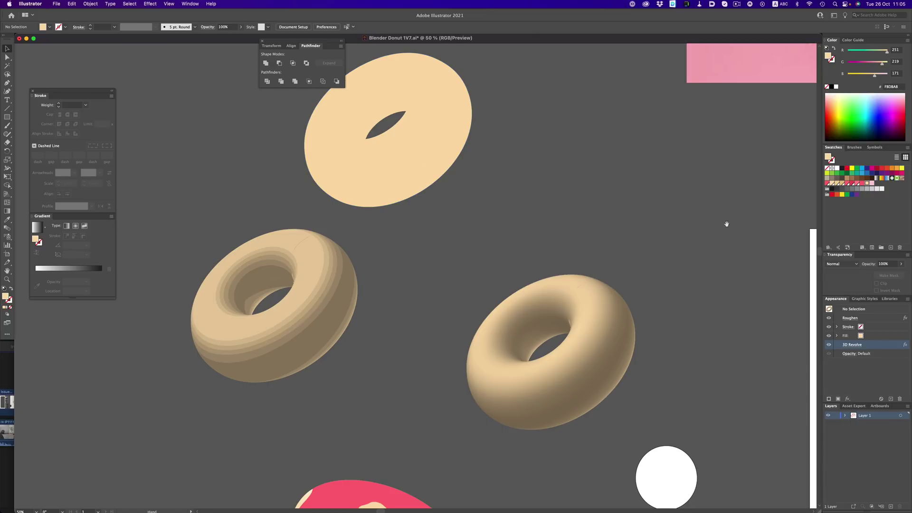
pyautogui.hscroll(10, 727, 224)
pyautogui.scroll(-3, 727, 224)
pyautogui.hscroll(5, 474, 230)
pyautogui.scroll(-1, 474, 229)
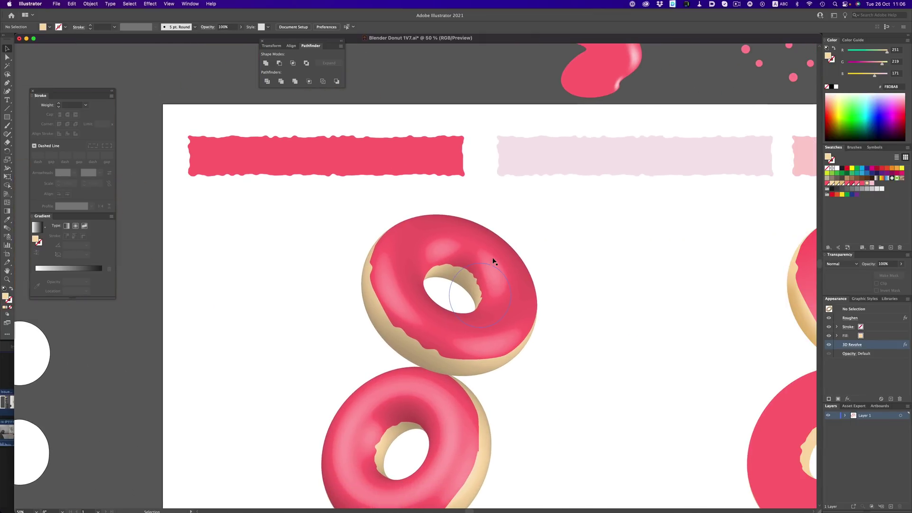
# In the pink donut's Map Art preview, drag the glaze symbol upward to show more dough
pyautogui.click(494, 260)
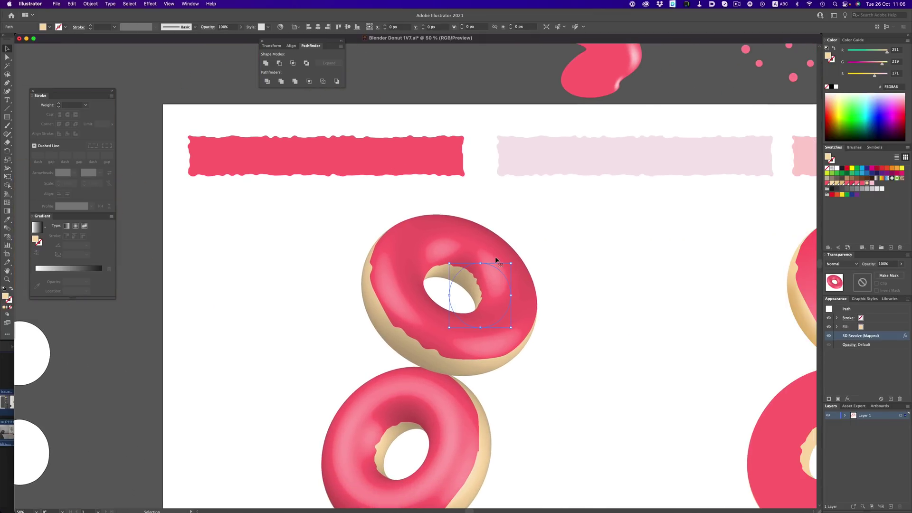
pyautogui.click(862, 336)
pyautogui.click(665, 341)
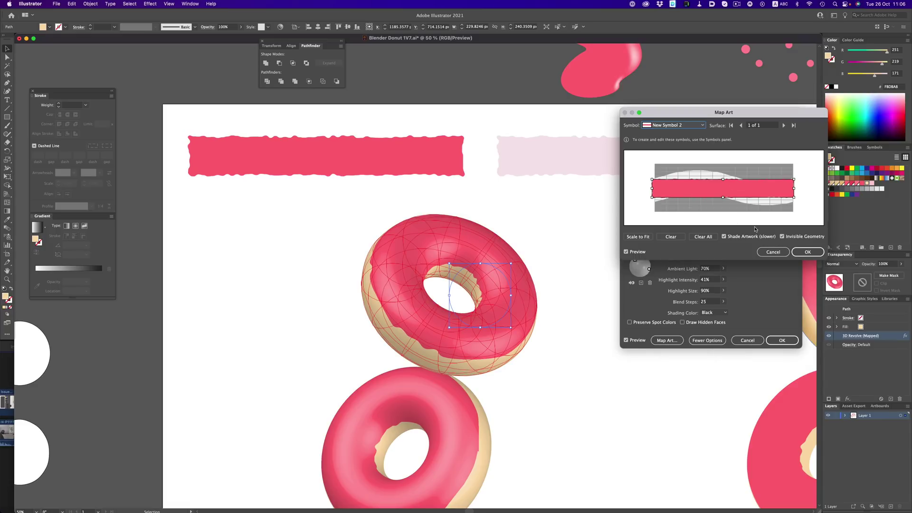
pyautogui.moveTo(736, 189); pyautogui.dragTo(736, 197)
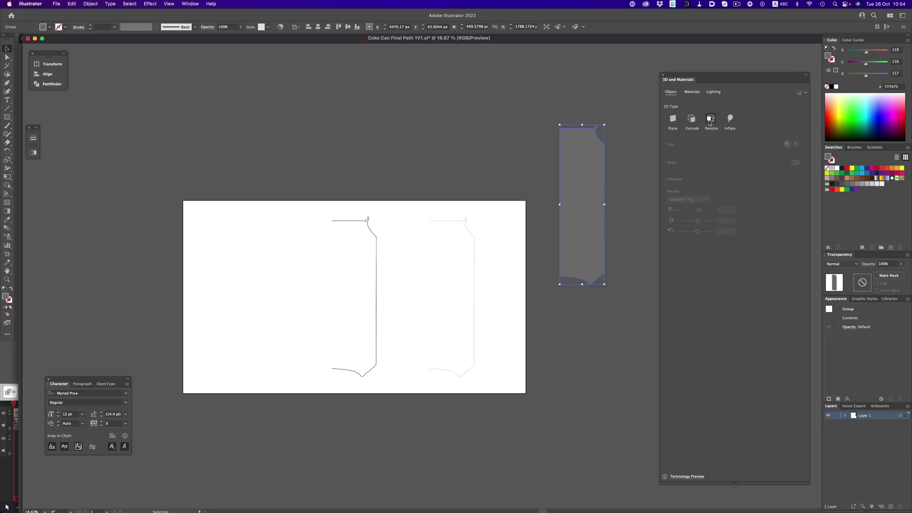
# Revolve the grey can profile into a 3D can and raise its material's Metallic value
pyautogui.click(710, 119)
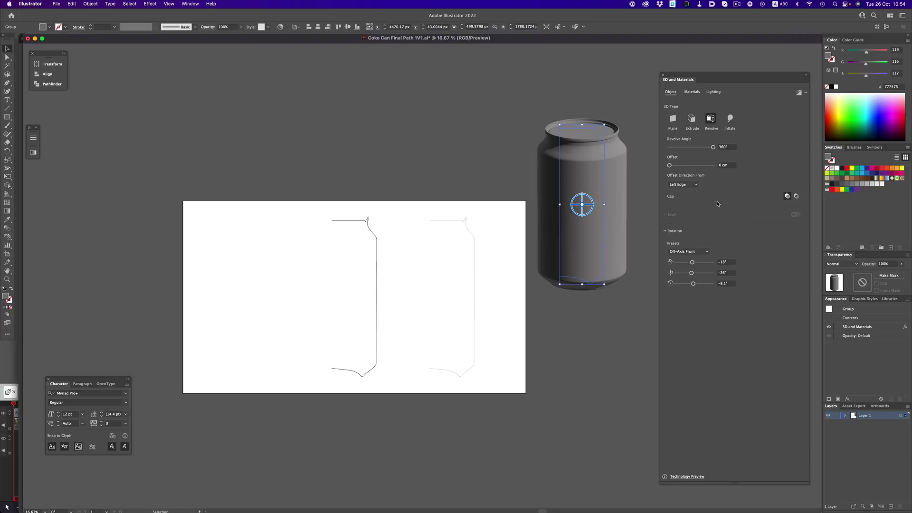
pyautogui.click(691, 92)
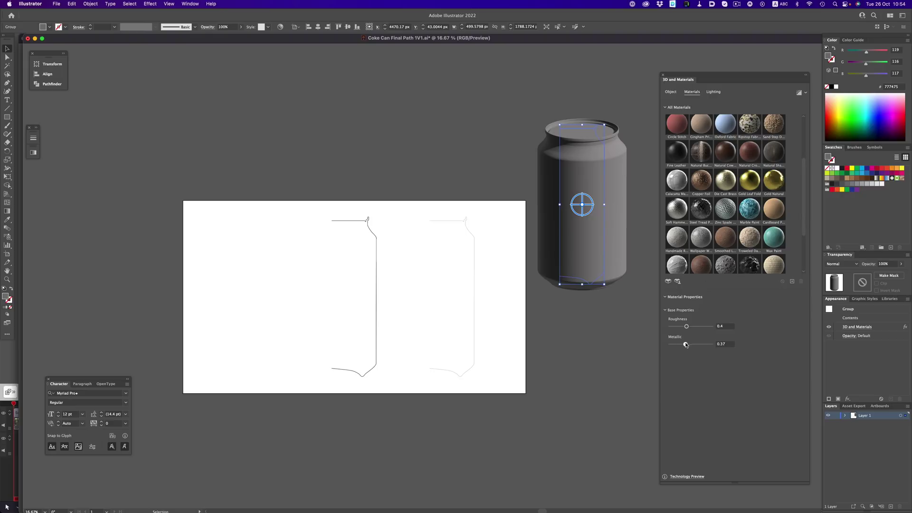
pyautogui.moveTo(693, 344); pyautogui.dragTo(697, 344)
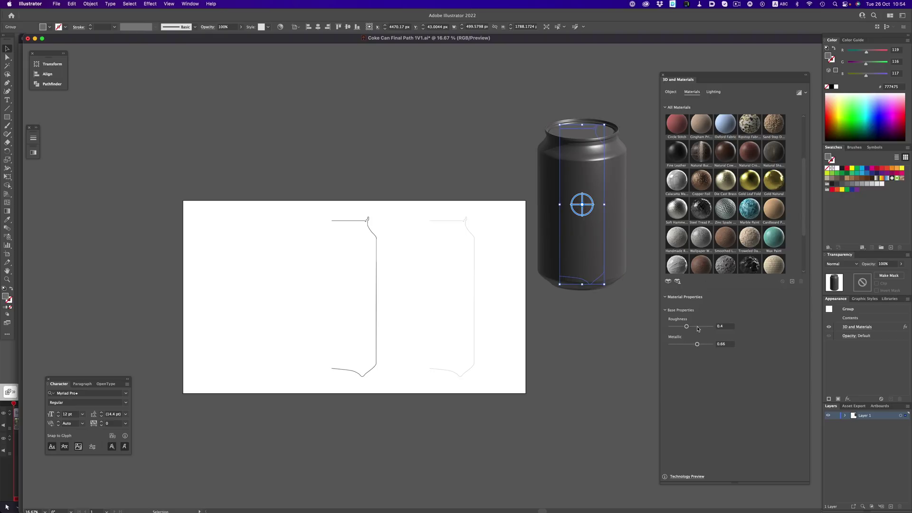
pyautogui.click(671, 92)
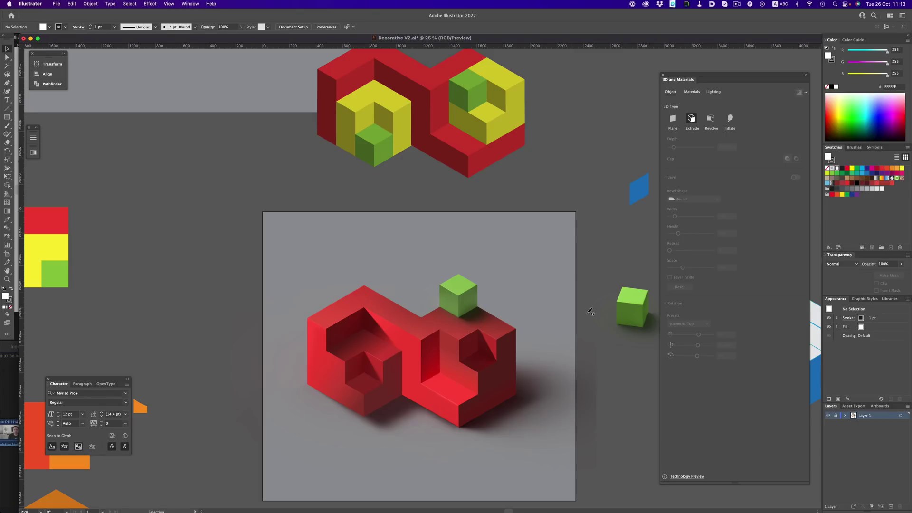
# Pull the blurred shadow, dark shadow, red zigzag, small cube and extruded block apart, then deselect
pyautogui.scroll(-4, 557, 247)
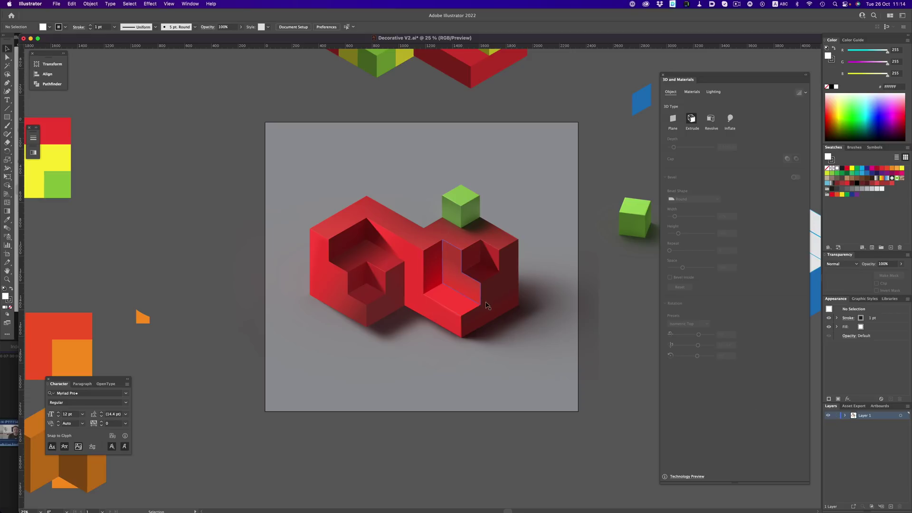
pyautogui.moveTo(534, 316); pyautogui.dragTo(310, 174)
pyautogui.moveTo(354, 312); pyautogui.dragTo(279, 324)
pyautogui.moveTo(366, 280); pyautogui.dragTo(334, 345)
pyautogui.moveTo(376, 314); pyautogui.dragTo(387, 376)
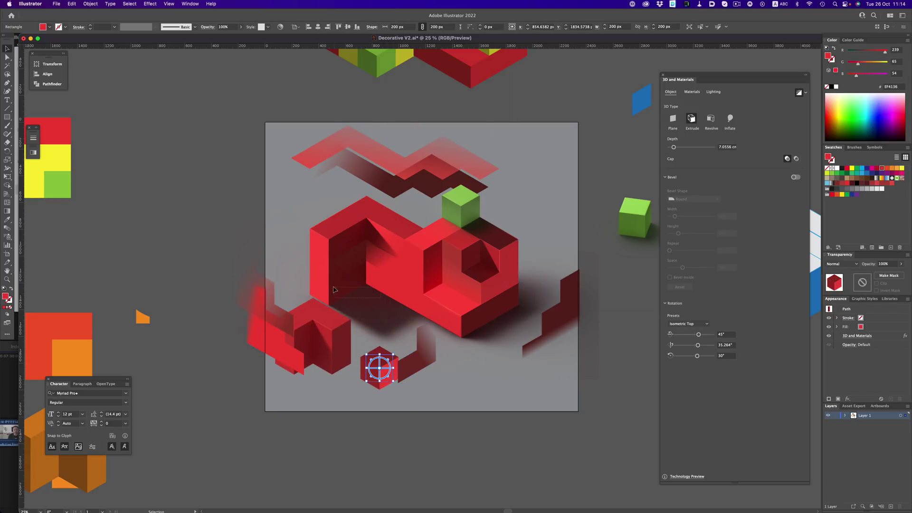
pyautogui.moveTo(334, 290); pyautogui.dragTo(408, 233)
pyautogui.click(536, 403)
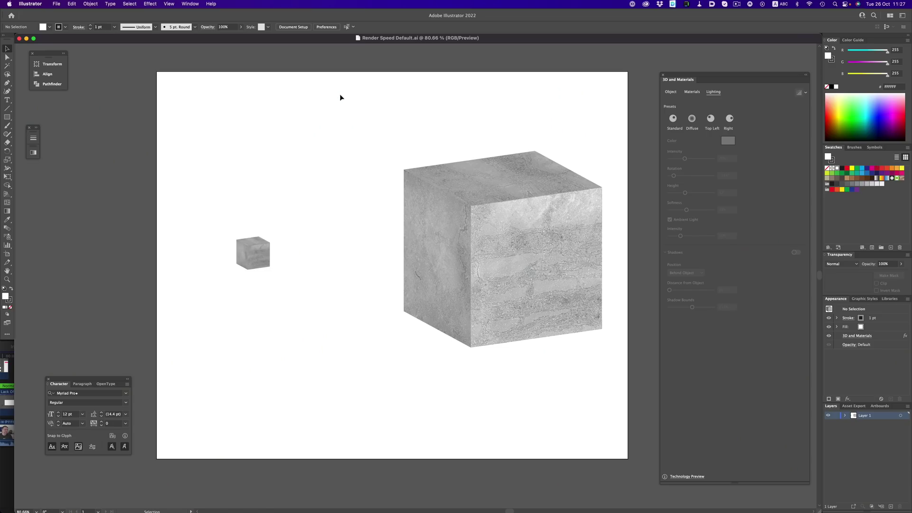
pyautogui.click(256, 250)
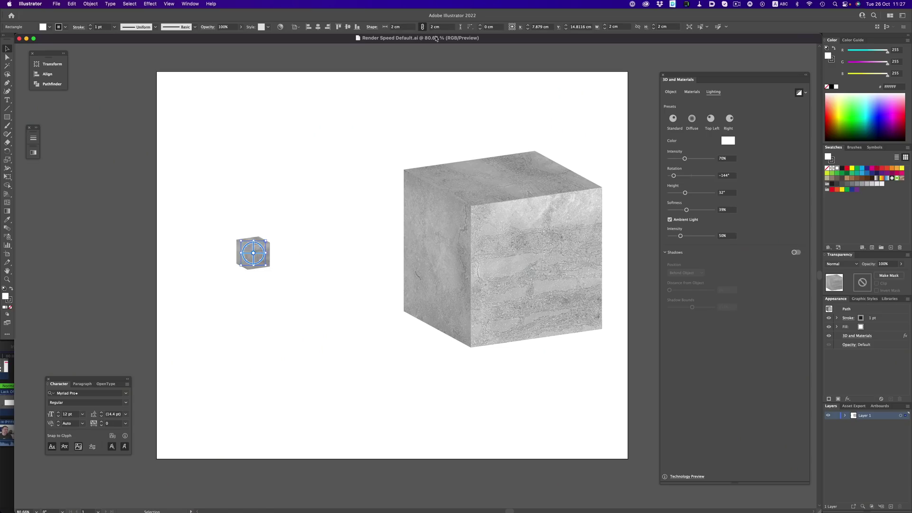
pyautogui.click(500, 246)
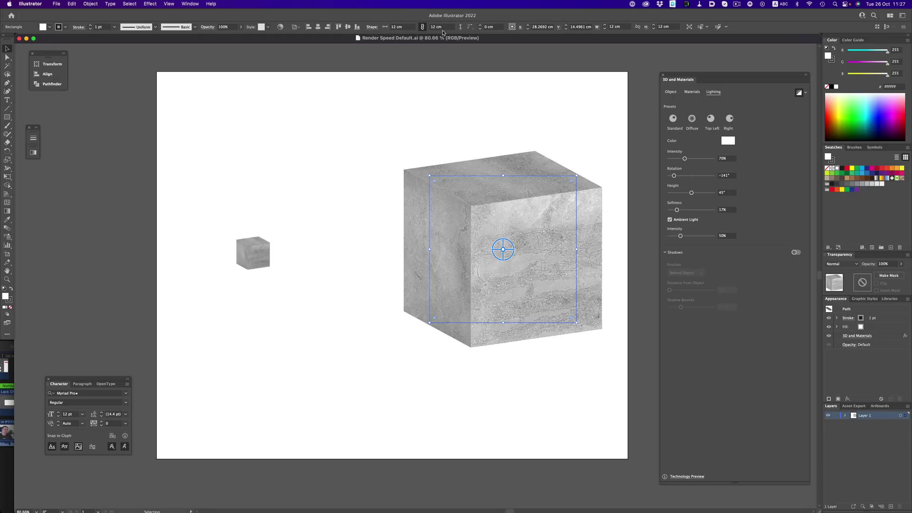
pyautogui.click(257, 251)
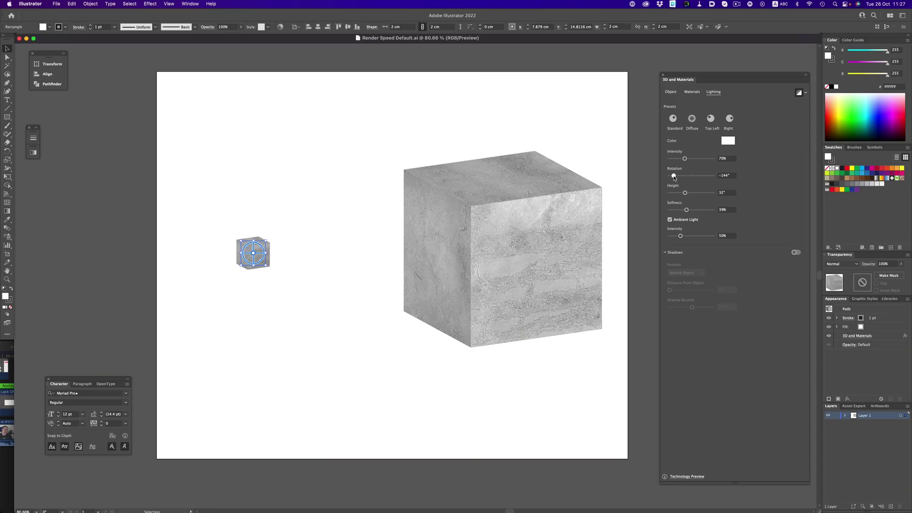
# Set the small cube's light Rotation to 116° so its faces turn dark
pyautogui.moveTo(675, 176)
pyautogui.mouseDown()
pyautogui.moveTo(699, 176)
pyautogui.moveTo(676, 176)
pyautogui.mouseUp()
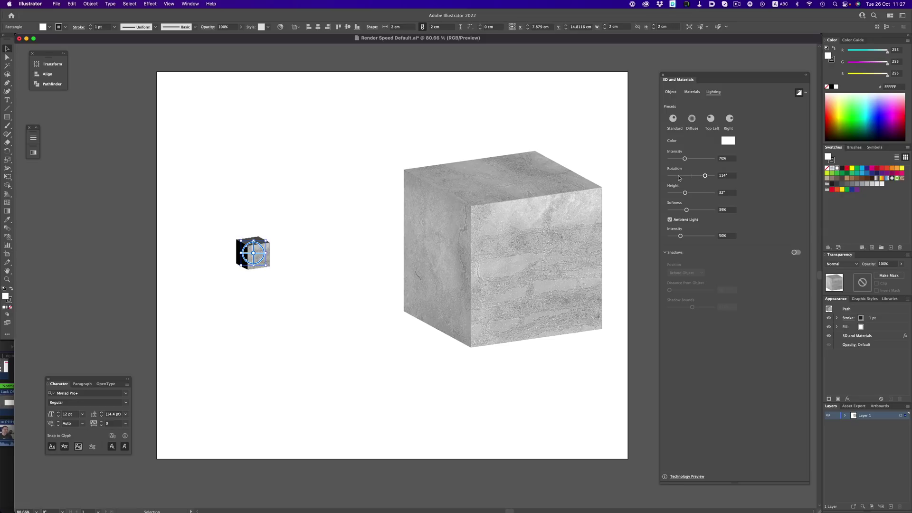
# Set the large cube's light Rotation to 85°, turning one face black
pyautogui.click(530, 246)
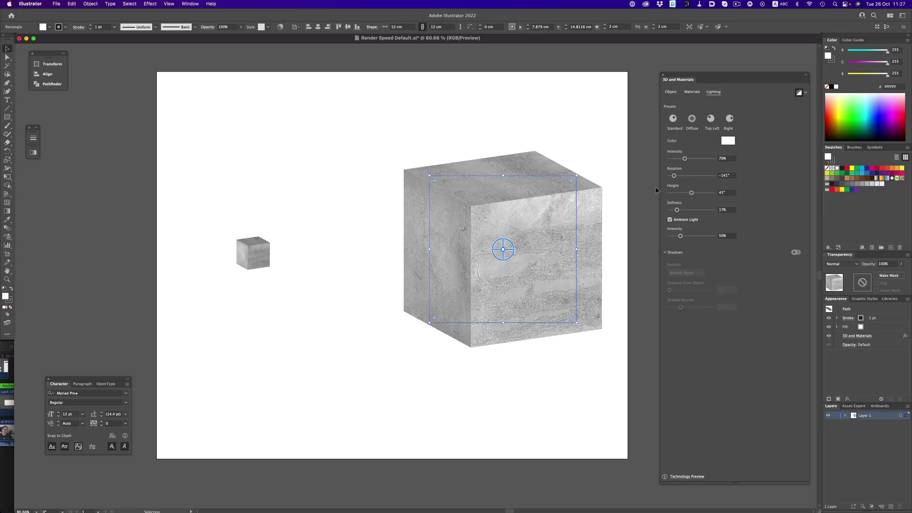
pyautogui.moveTo(694, 176); pyautogui.dragTo(702, 177)
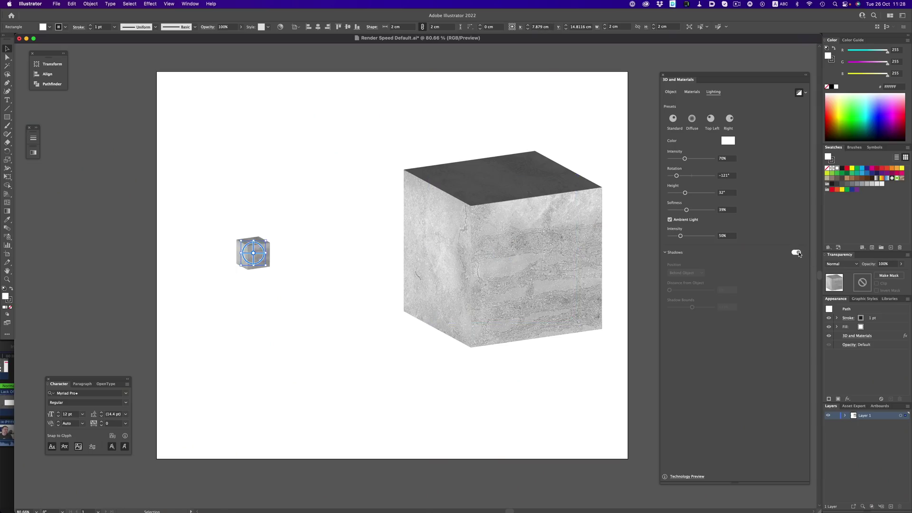
# Enable cast shadows on both cubes and swing the large cube's light to -135°
pyautogui.click(797, 254)
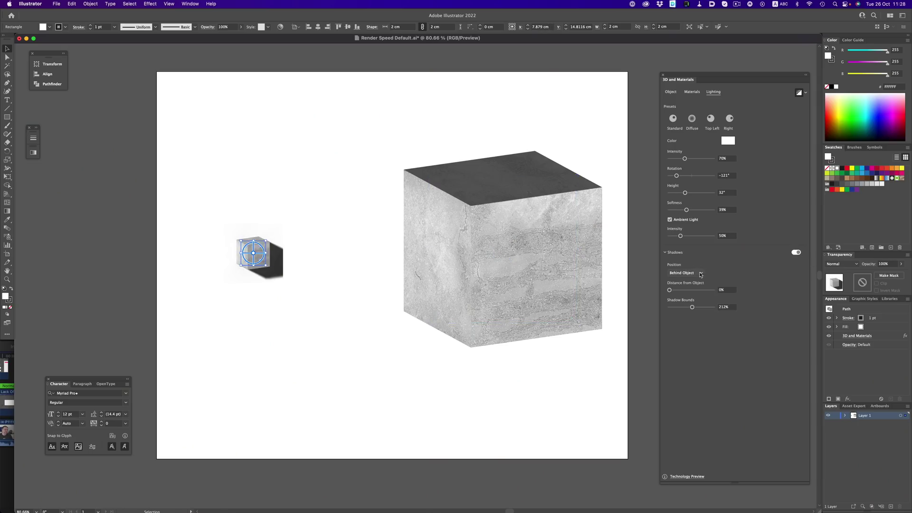
pyautogui.click(543, 251)
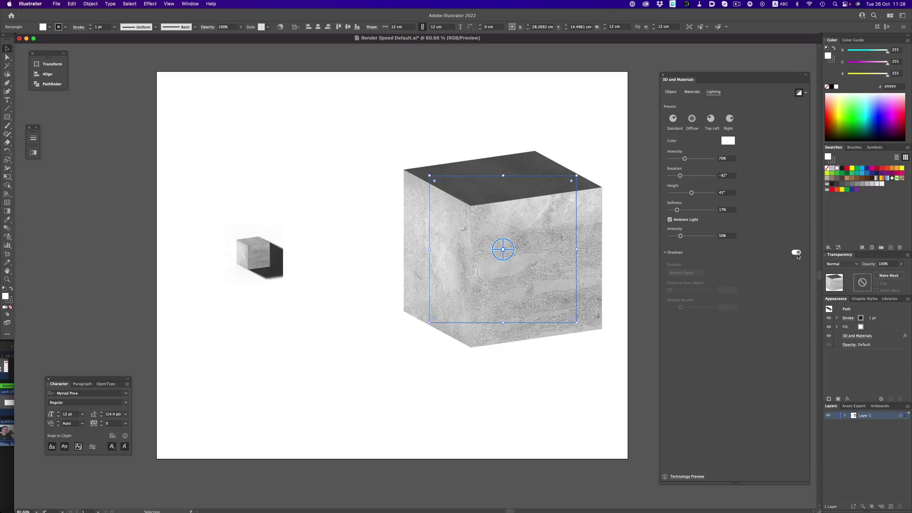
pyautogui.click(797, 253)
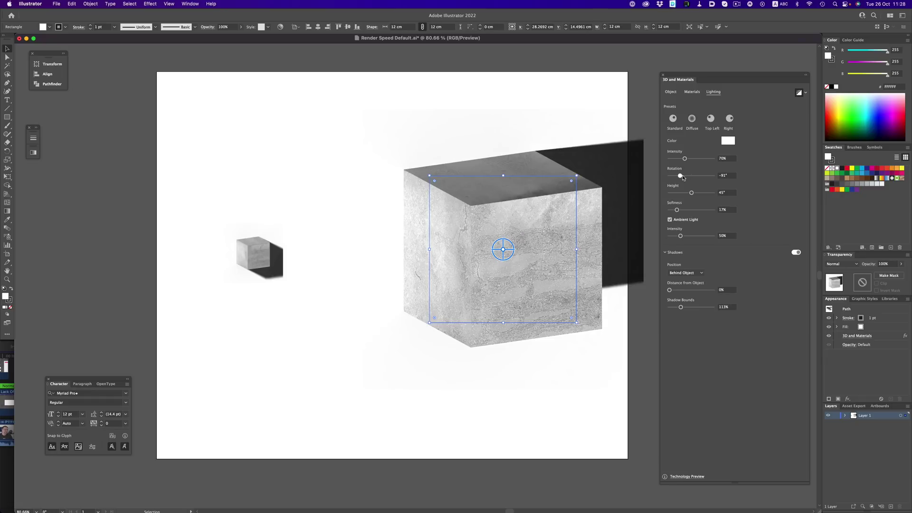
pyautogui.moveTo(682, 177); pyautogui.dragTo(678, 178)
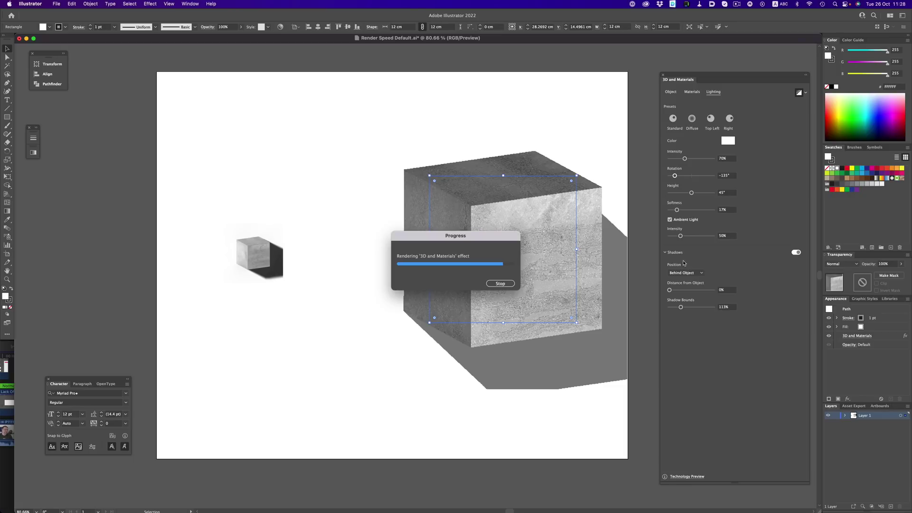
# Give the small cube's shadow 93% softness and 174% shadow bounds
pyautogui.click(265, 259)
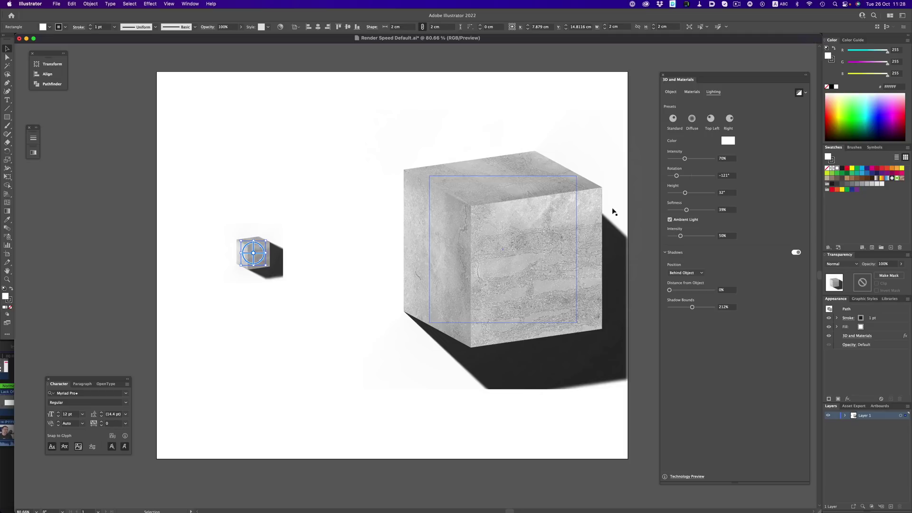
pyautogui.moveTo(689, 210); pyautogui.dragTo(700, 212)
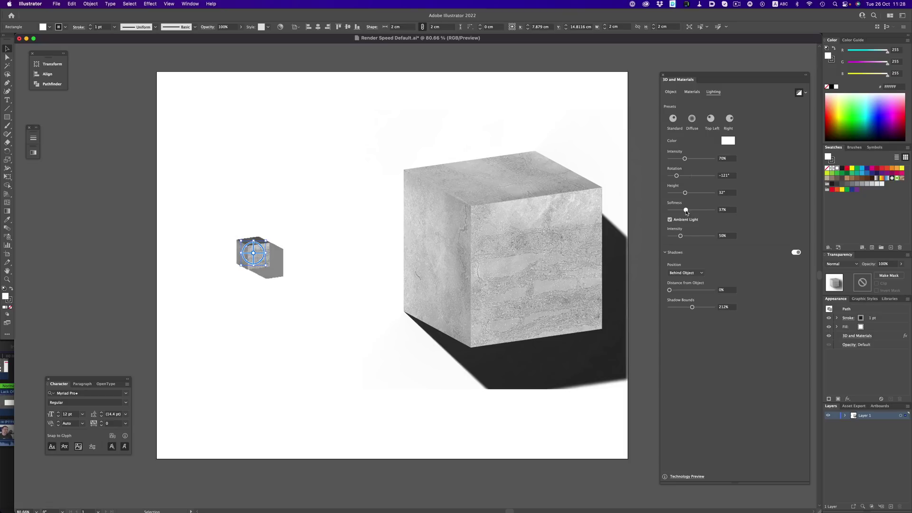
pyautogui.moveTo(703, 210); pyautogui.dragTo(709, 210)
pyautogui.moveTo(704, 304); pyautogui.dragTo(712, 307)
# Raise the large cube's lighting Softness and adjust its shadow Distance from Object
pyautogui.click(555, 282)
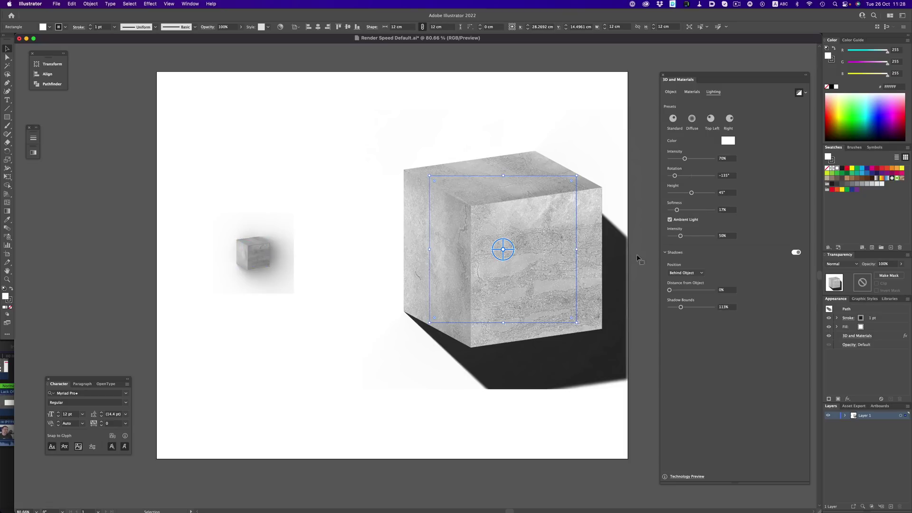
pyautogui.moveTo(689, 212); pyautogui.dragTo(702, 210)
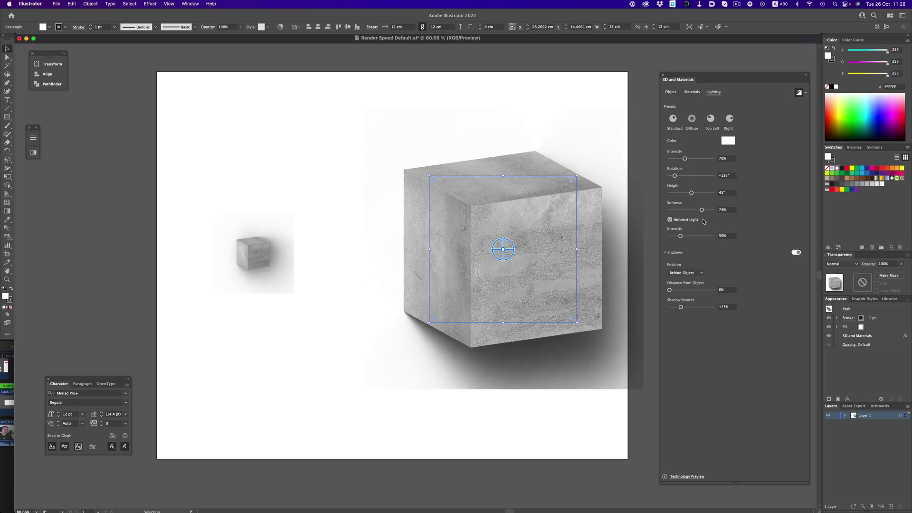
pyautogui.click(693, 290)
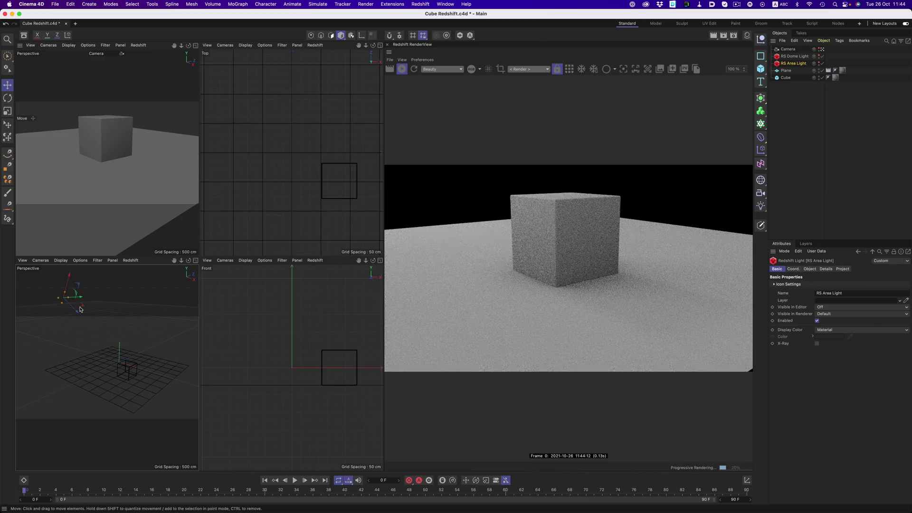
# Move the RS Area Light along Z and set its colour to red
pyautogui.moveTo(80, 309); pyautogui.dragTo(108, 338)
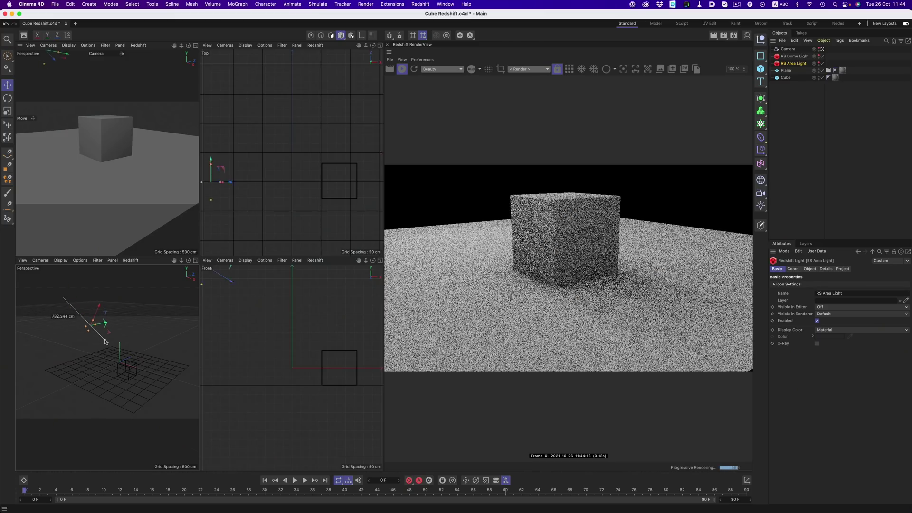
pyautogui.click(810, 269)
pyautogui.click(824, 356)
pyautogui.click(798, 392)
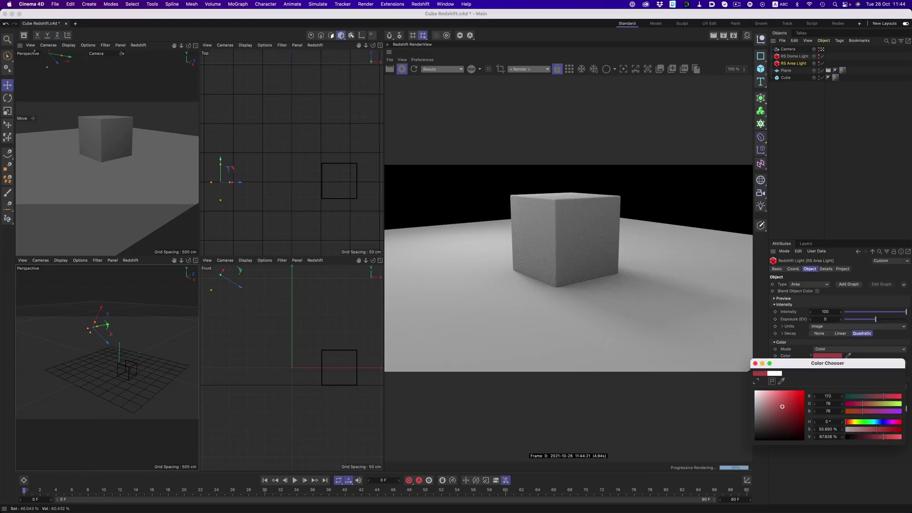
pyautogui.click(755, 363)
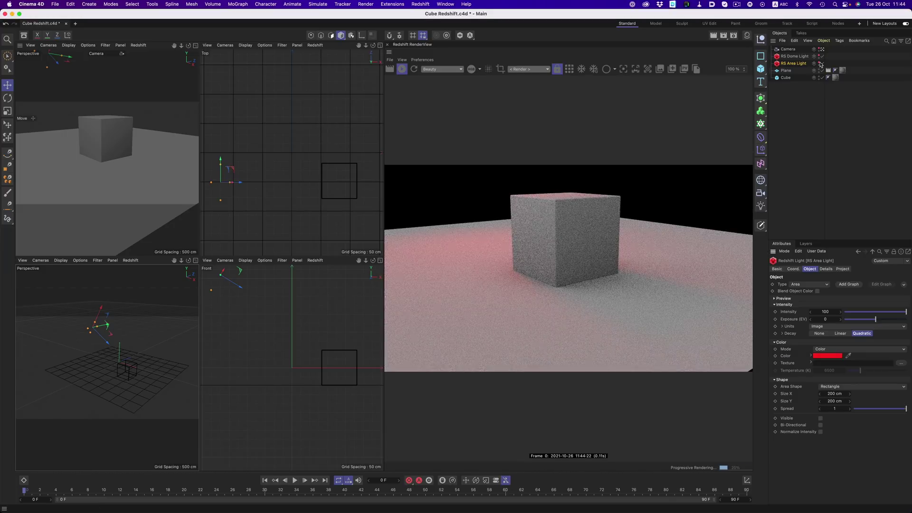
# Rotate the RS Dome Light
pyautogui.click(795, 56)
pyautogui.press('r')
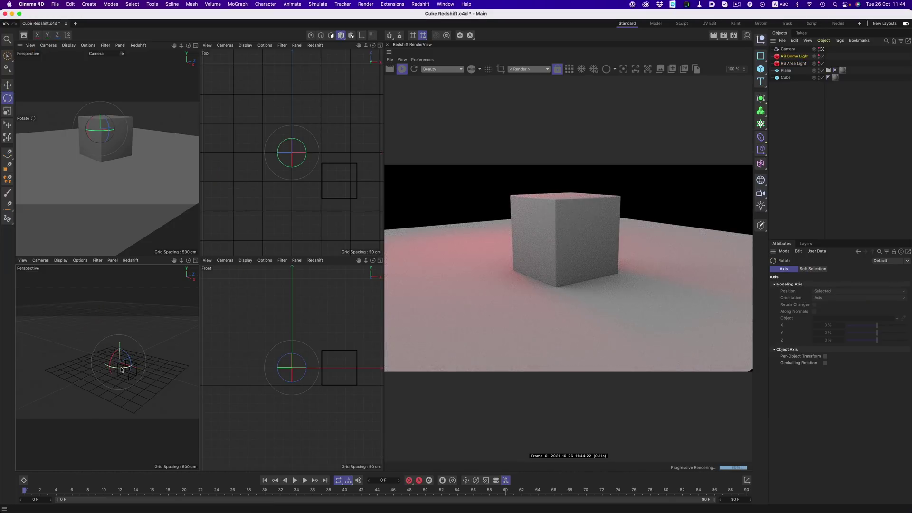
pyautogui.moveTo(129, 371); pyautogui.dragTo(151, 344)
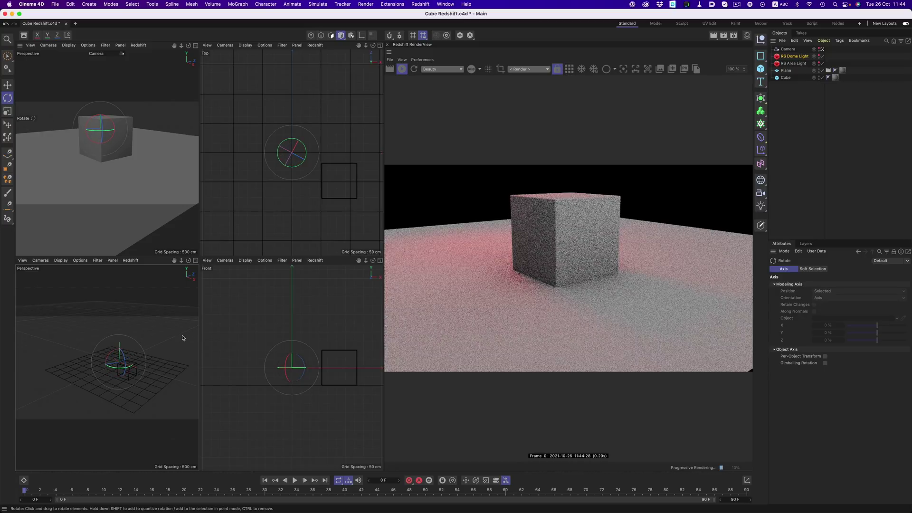